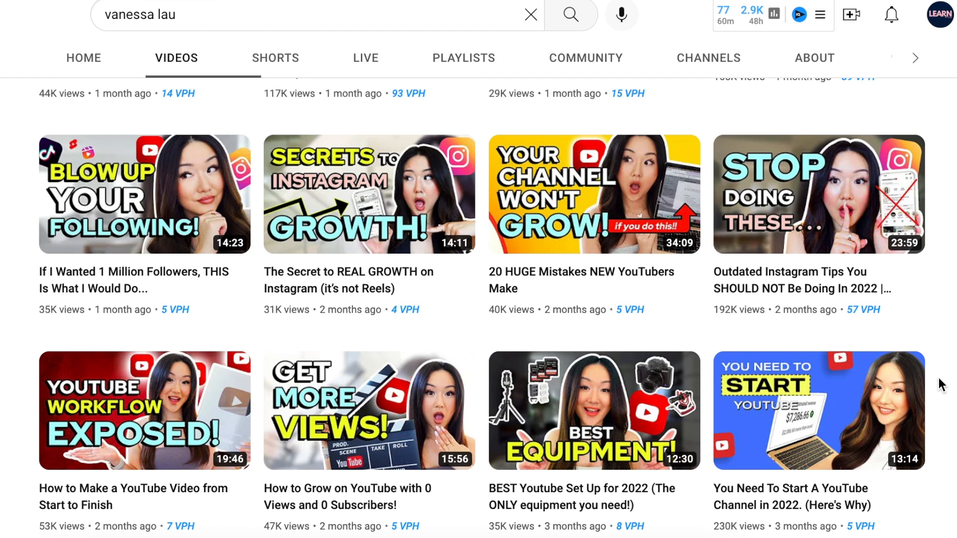
- Examine the thumbnail designs in the recent uploads of the Think Media YouTube channel
{"action": "scroll", "coordinate": [945, 389], "scroll_direction": "down", "scroll_amount": 4}
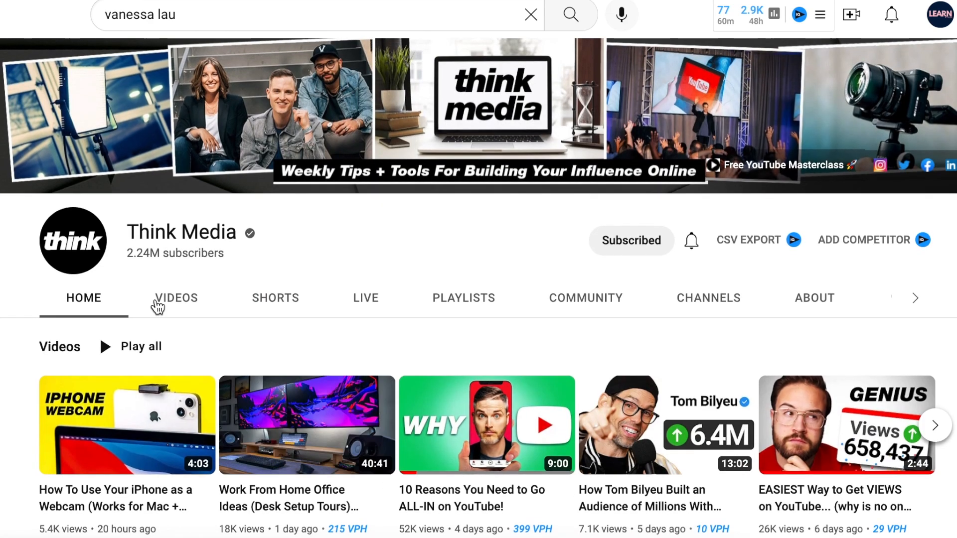
{"action": "left_click", "coordinate": [155, 304]}
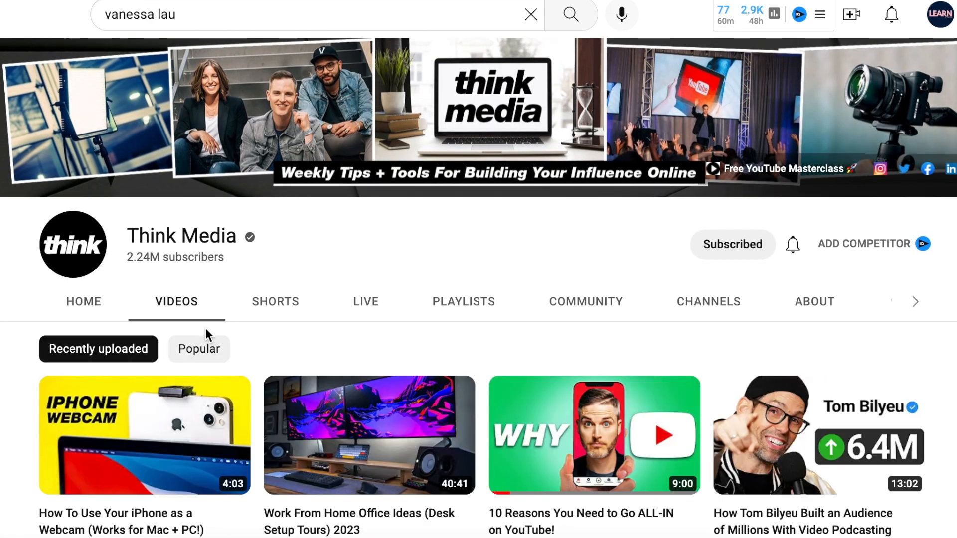
{"action": "scroll", "coordinate": [206, 332], "scroll_direction": "down", "scroll_amount": 5}
{"action": "scroll", "coordinate": [205, 328], "scroll_direction": "down", "scroll_amount": 3}
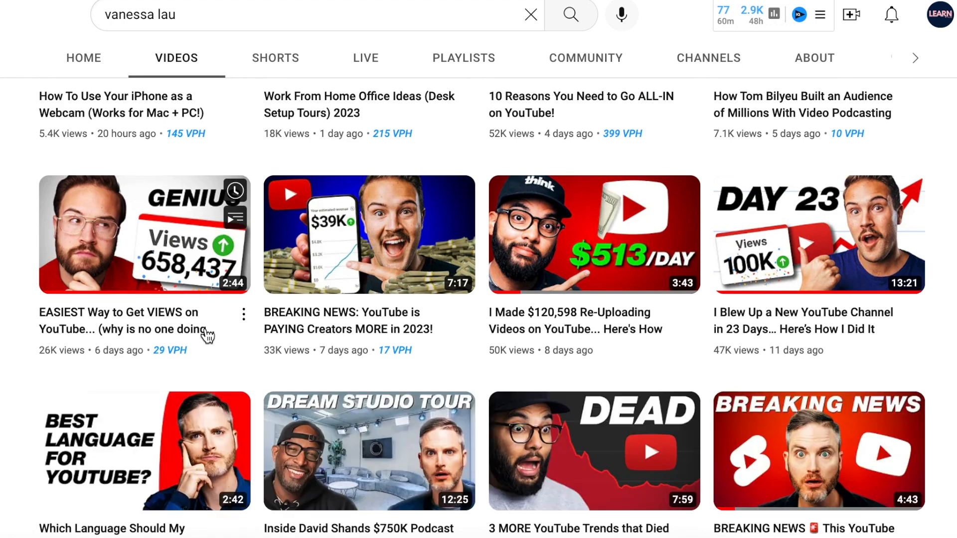
{"action": "scroll", "coordinate": [207, 336], "scroll_direction": "down", "scroll_amount": 3}
{"action": "scroll", "coordinate": [207, 337], "scroll_direction": "down", "scroll_amount": 4}
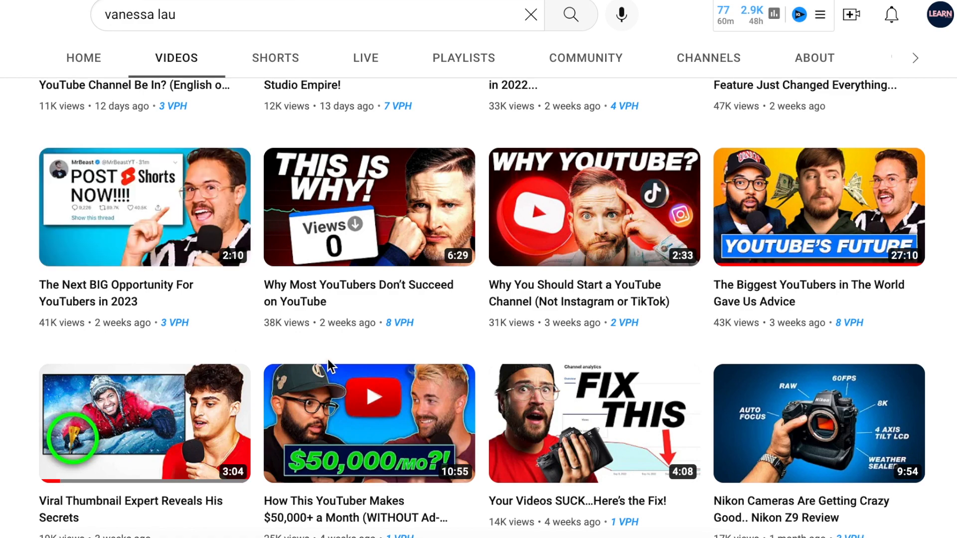
{"action": "scroll", "coordinate": [328, 360], "scroll_direction": "down", "scroll_amount": 4}
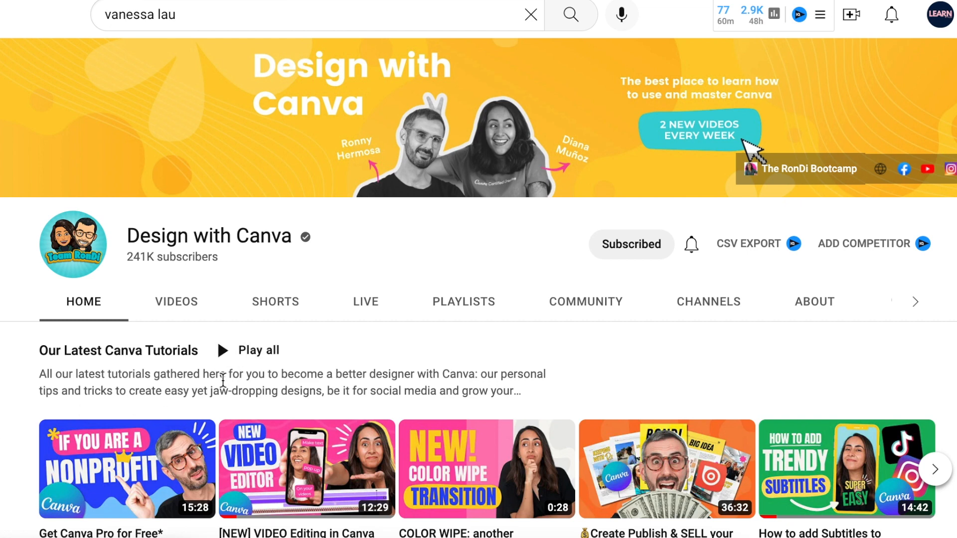
- Examine the thumbnail designs in the recent uploads of the Design with Canva YouTube channel
{"action": "scroll", "coordinate": [224, 381], "scroll_direction": "down", "scroll_amount": 2}
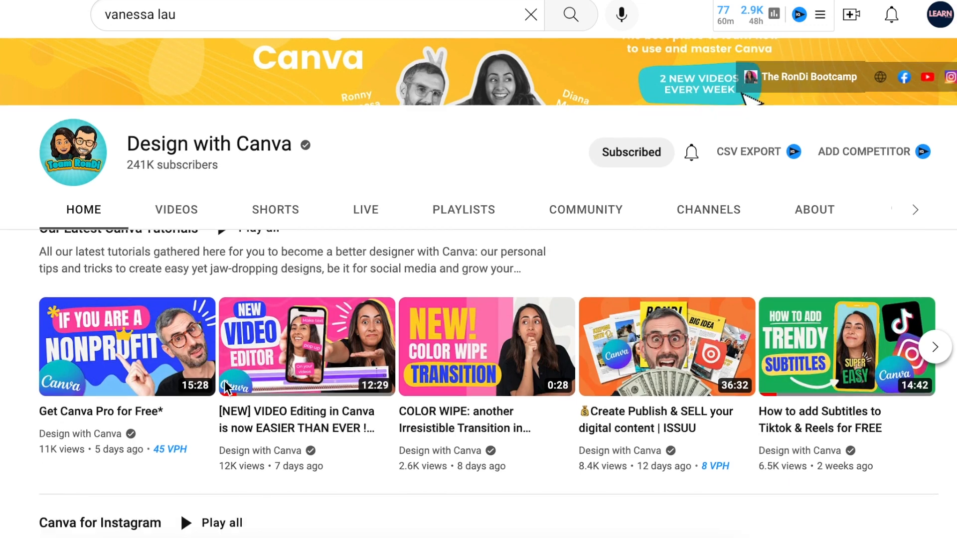
{"action": "scroll", "coordinate": [224, 381], "scroll_direction": "up", "scroll_amount": 2}
{"action": "left_click", "coordinate": [185, 287]}
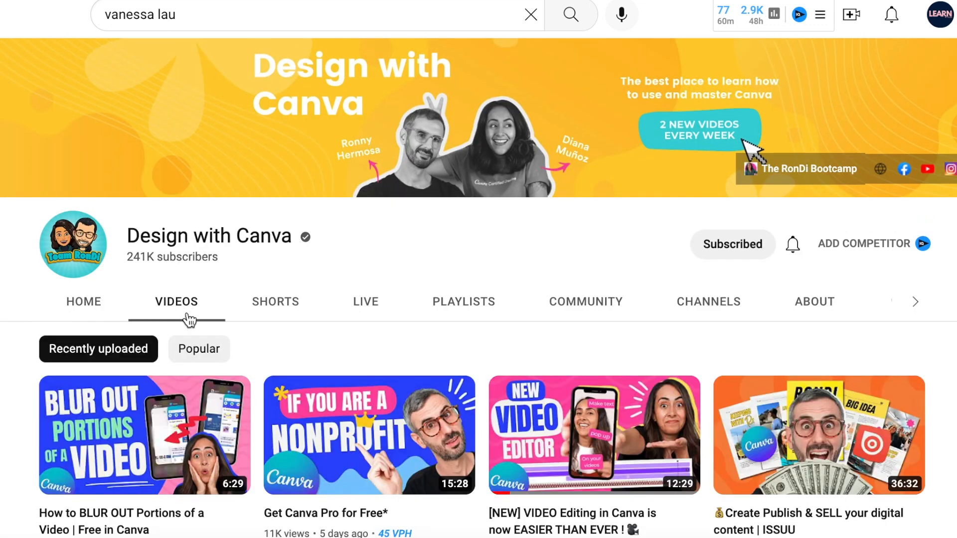
{"action": "scroll", "coordinate": [189, 319], "scroll_direction": "down", "scroll_amount": 5}
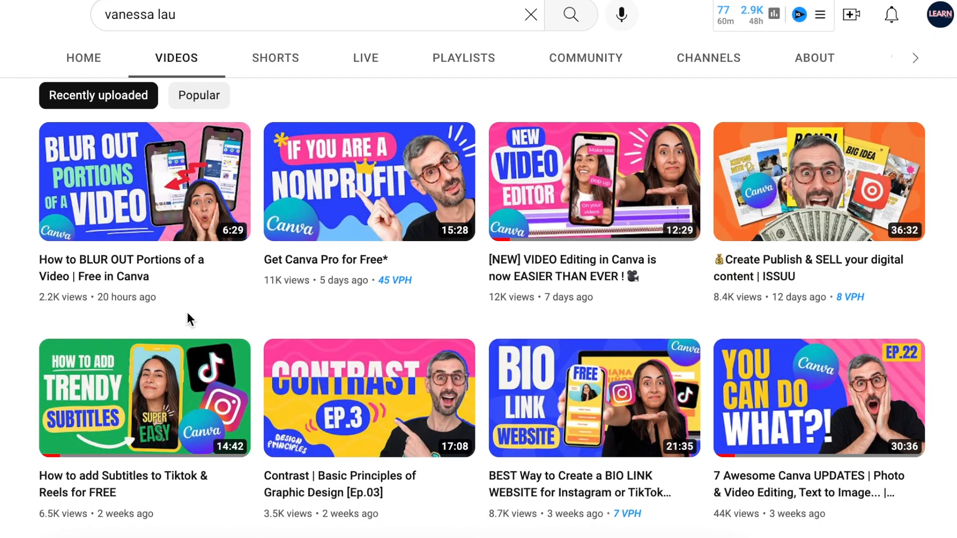
{"action": "scroll", "coordinate": [187, 312], "scroll_direction": "down", "scroll_amount": 3}
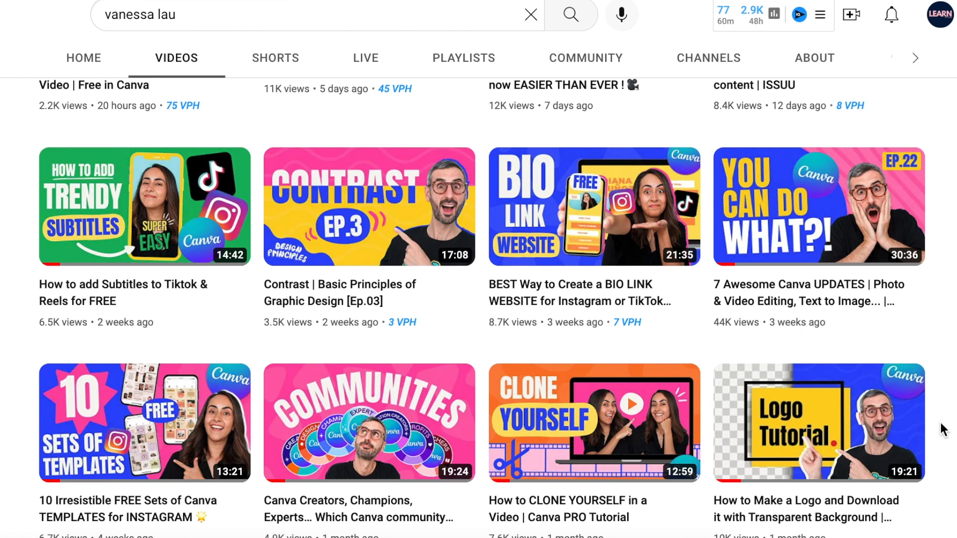
{"action": "scroll", "coordinate": [942, 430], "scroll_direction": "down", "scroll_amount": 1}
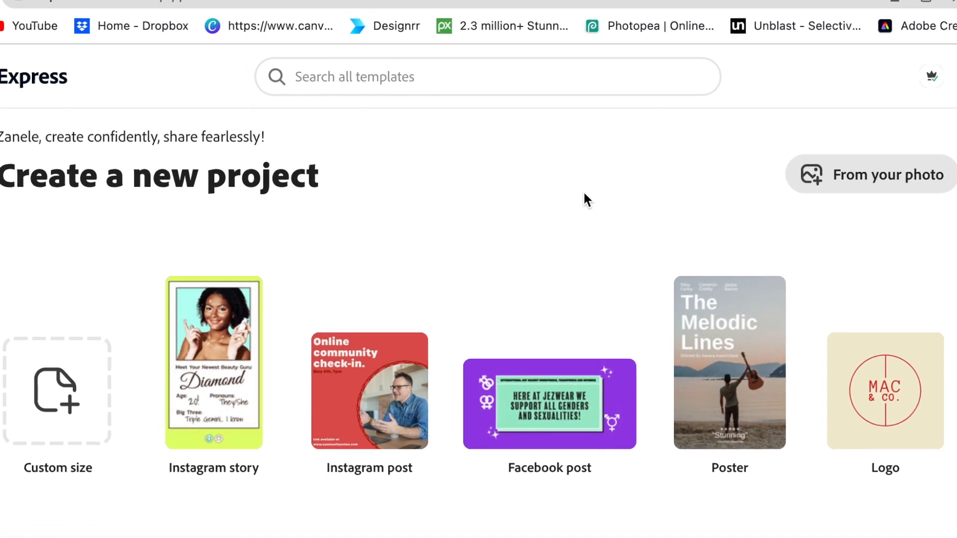
- Switch to Adobe Express and search all templates for "youtube thumbnail"
{"action": "left_click", "coordinate": [283, 73]}
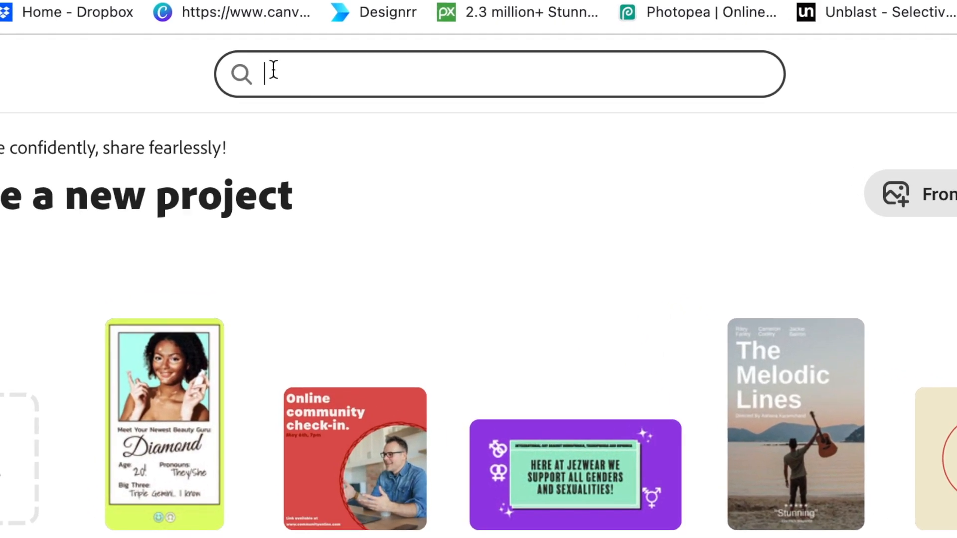
{"action": "type", "text": "youtub"}
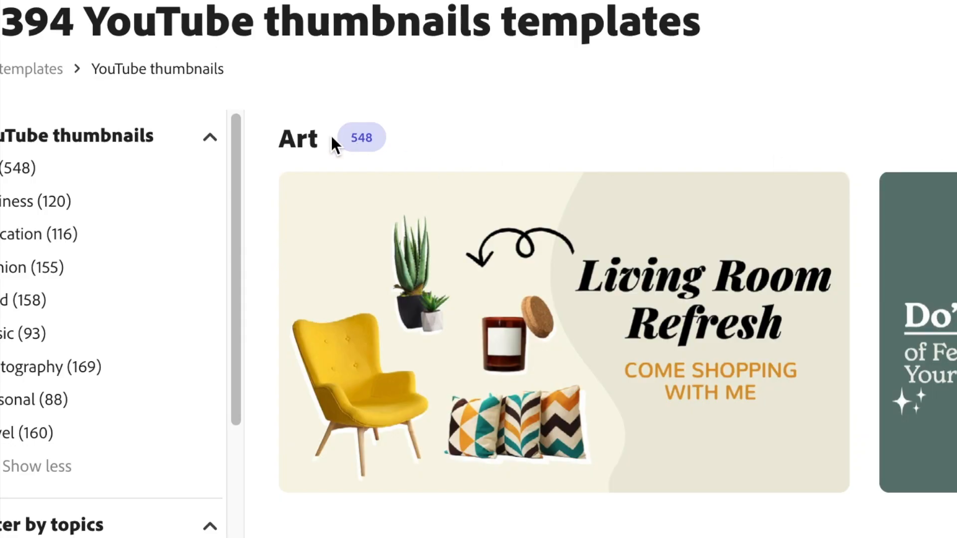
{"action": "scroll", "coordinate": [394, 238], "scroll_direction": "down", "scroll_amount": 2}
{"action": "scroll", "coordinate": [396, 242], "scroll_direction": "down", "scroll_amount": 10}
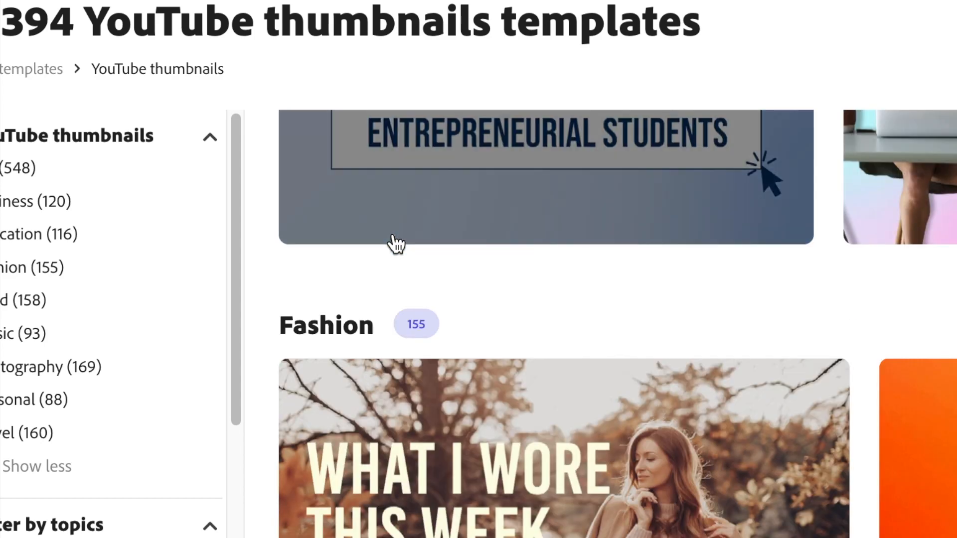
{"action": "scroll", "coordinate": [416, 387], "scroll_direction": "up", "scroll_amount": 12}
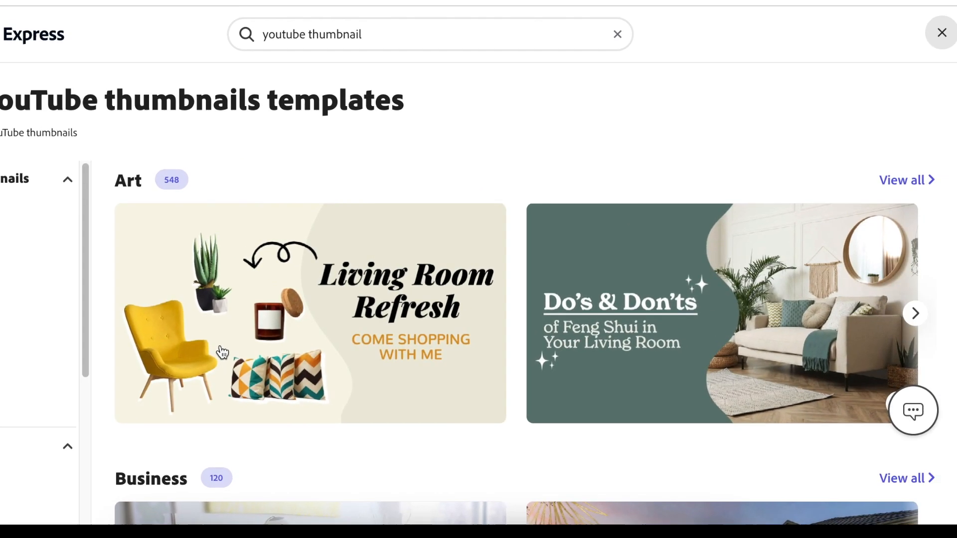
- Look through the YouTube thumbnail templates by category, from Art down past Travel
{"action": "scroll", "coordinate": [279, 357], "scroll_direction": "down", "scroll_amount": 1}
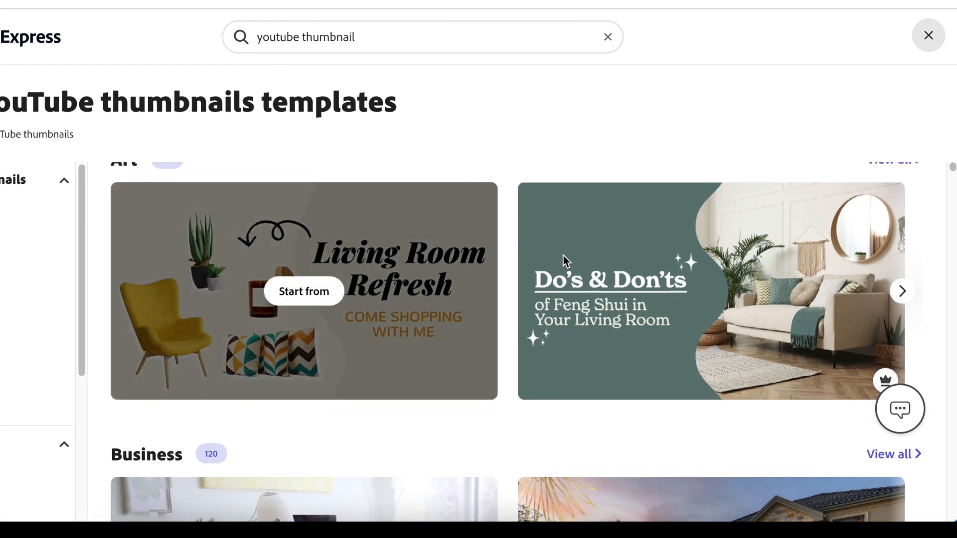
{"action": "scroll", "coordinate": [887, 286], "scroll_direction": "up", "scroll_amount": 1}
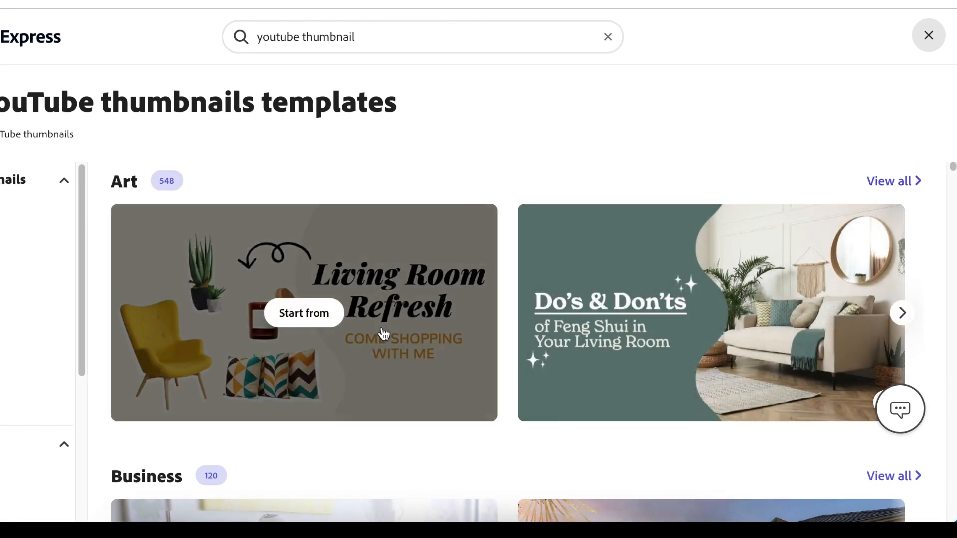
{"action": "scroll", "coordinate": [299, 316], "scroll_direction": "down", "scroll_amount": 5}
{"action": "scroll", "coordinate": [301, 320], "scroll_direction": "down", "scroll_amount": 3}
{"action": "scroll", "coordinate": [299, 320], "scroll_direction": "up", "scroll_amount": 3}
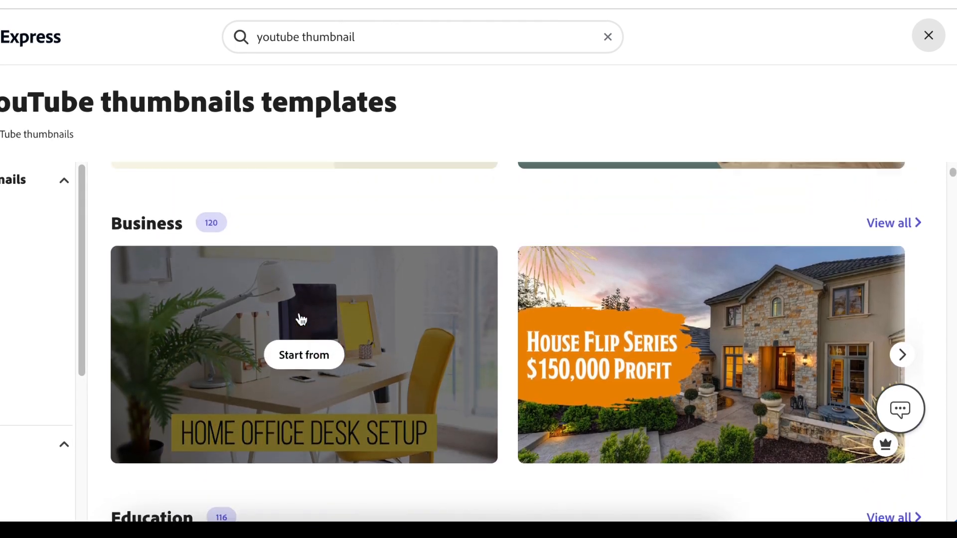
{"action": "scroll", "coordinate": [365, 312], "scroll_direction": "down", "scroll_amount": 1}
{"action": "scroll", "coordinate": [364, 311], "scroll_direction": "down", "scroll_amount": 6}
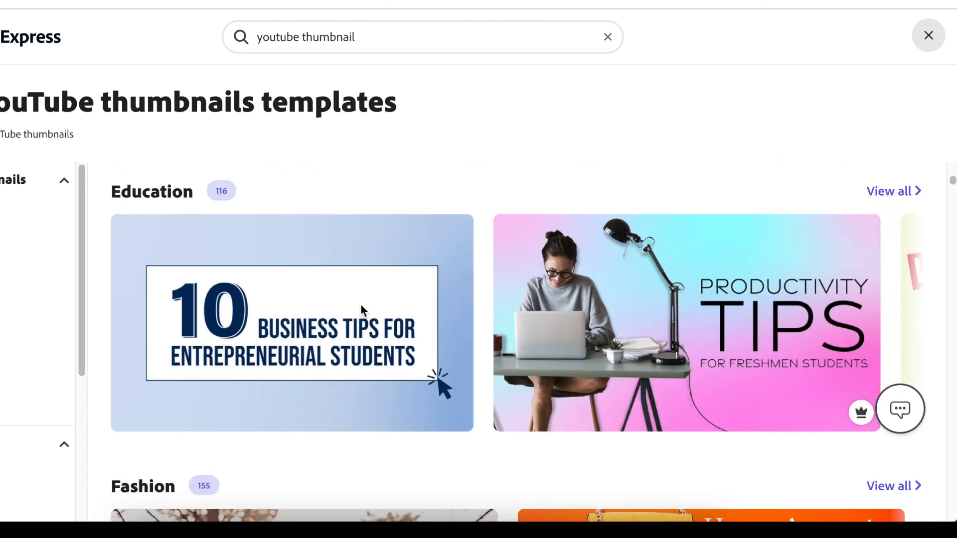
{"action": "scroll", "coordinate": [363, 312], "scroll_direction": "down", "scroll_amount": 10}
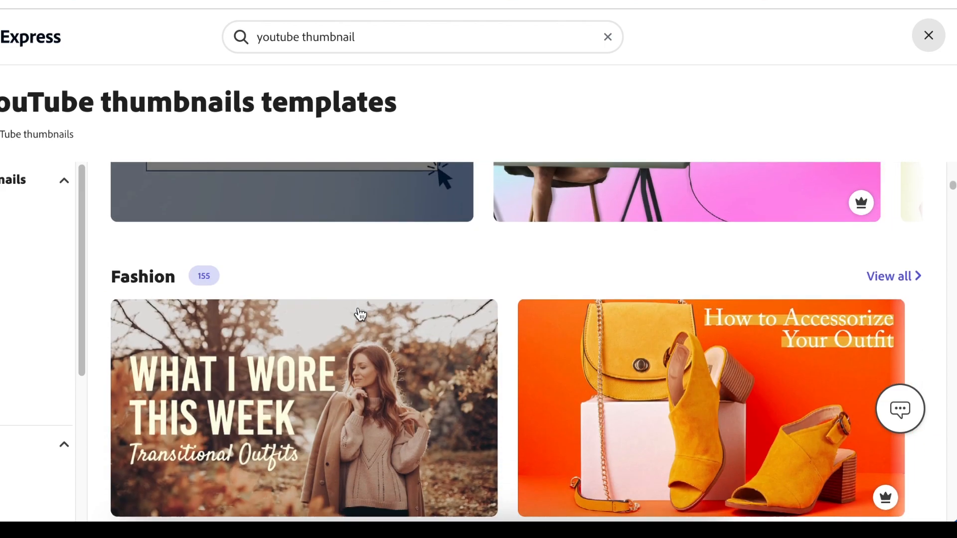
{"action": "scroll", "coordinate": [361, 314], "scroll_direction": "down", "scroll_amount": 12}
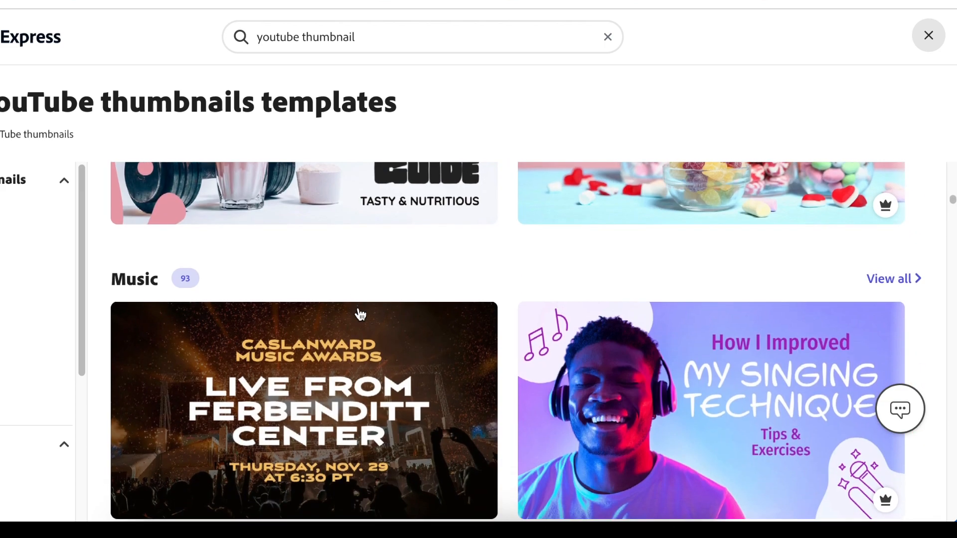
{"action": "scroll", "coordinate": [361, 315], "scroll_direction": "down", "scroll_amount": 12}
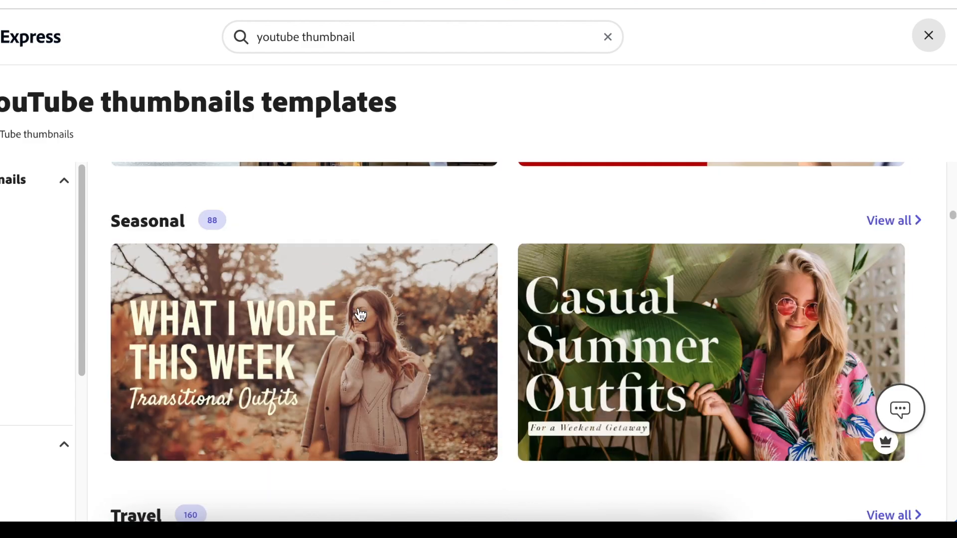
{"action": "scroll", "coordinate": [360, 309], "scroll_direction": "down", "scroll_amount": 5}
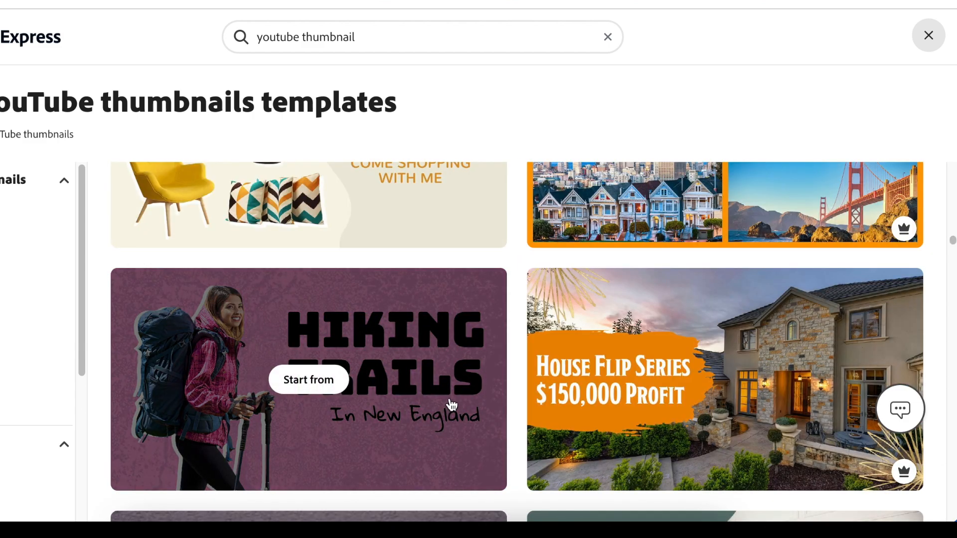
- Start a new project from the pink "Hiking Trails In New England" thumbnail template
{"action": "mouse_move", "coordinate": [363, 427]}
{"action": "left_click", "coordinate": [310, 381]}
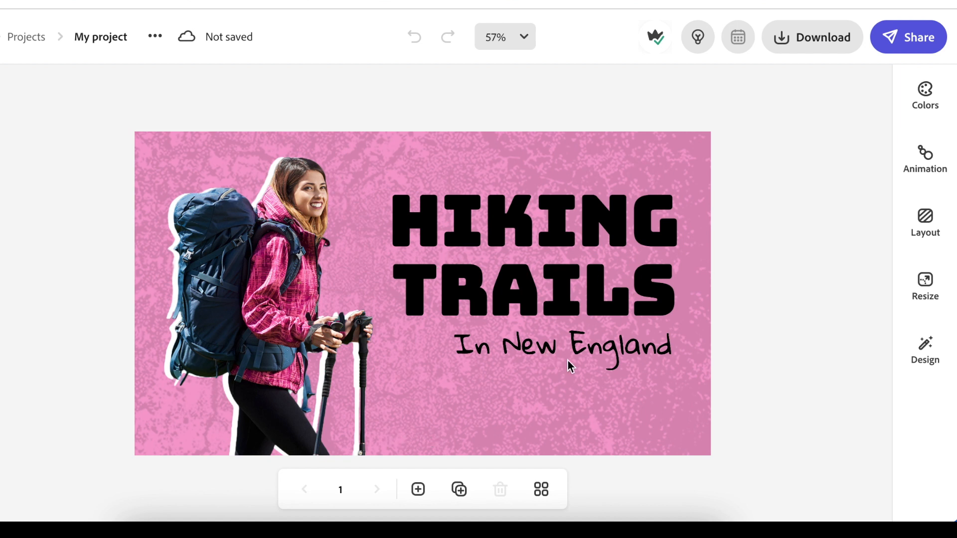
{"action": "left_click", "coordinate": [579, 297]}
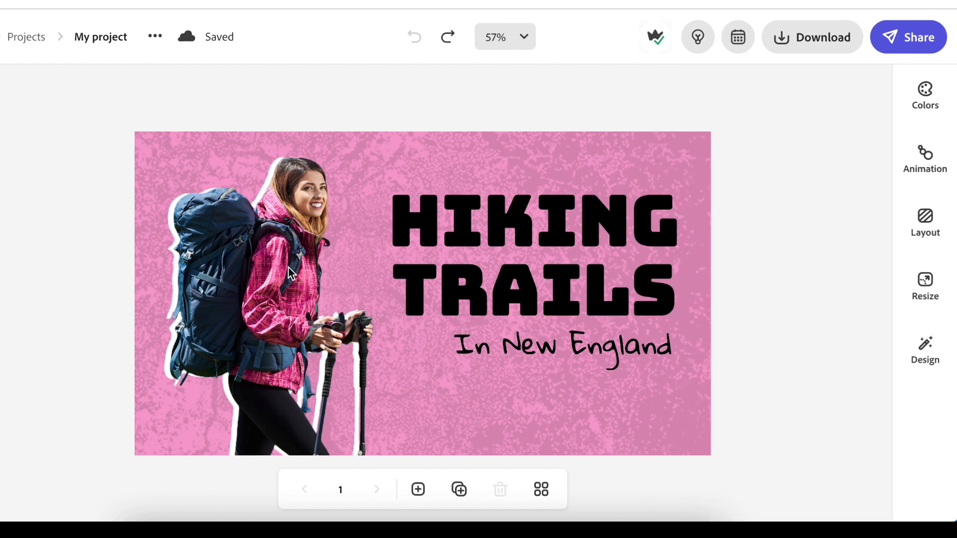
- Start replacing the hiker image and search the stock photos for "thinking"
{"action": "left_click", "coordinate": [291, 273]}
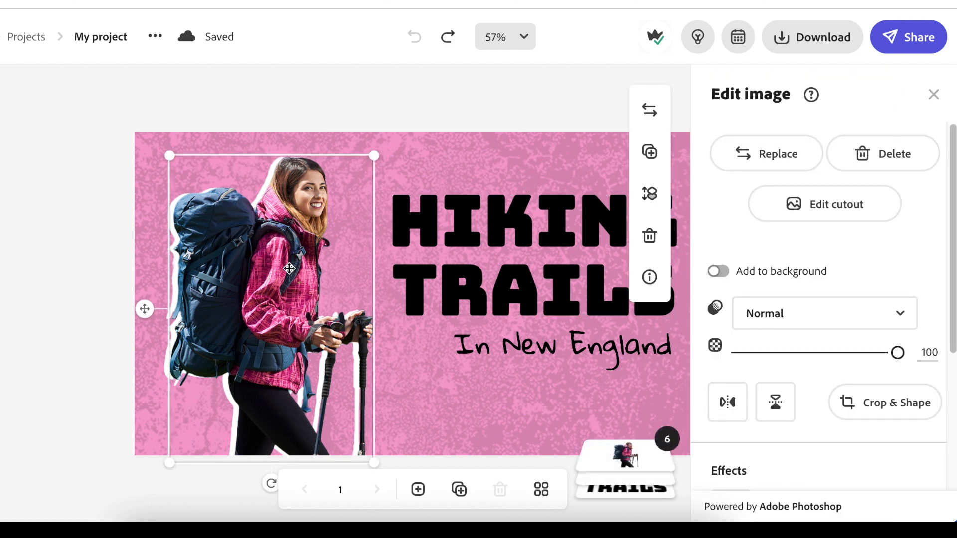
{"action": "left_click", "coordinate": [784, 159]}
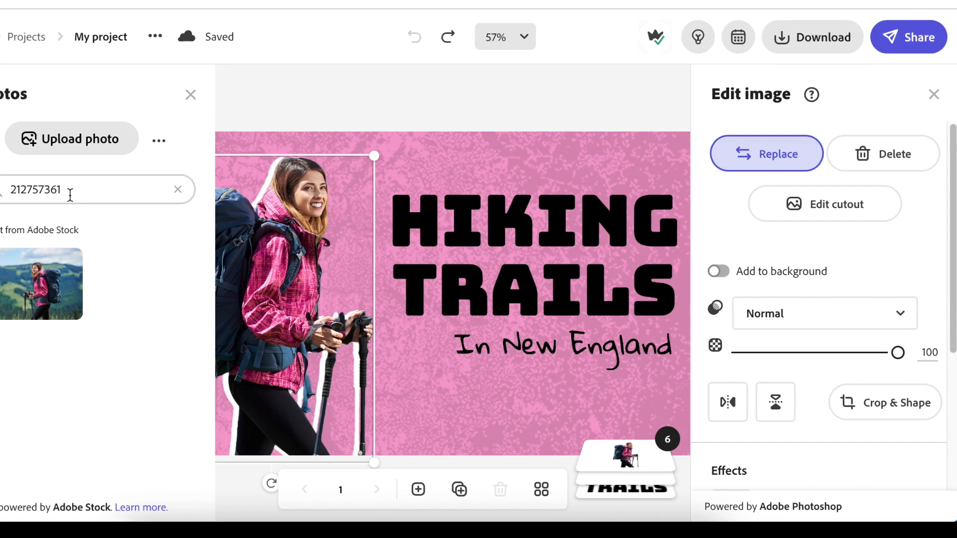
{"action": "left_click_drag", "start_coordinate": [69, 193], "coordinate": [5, 192]}
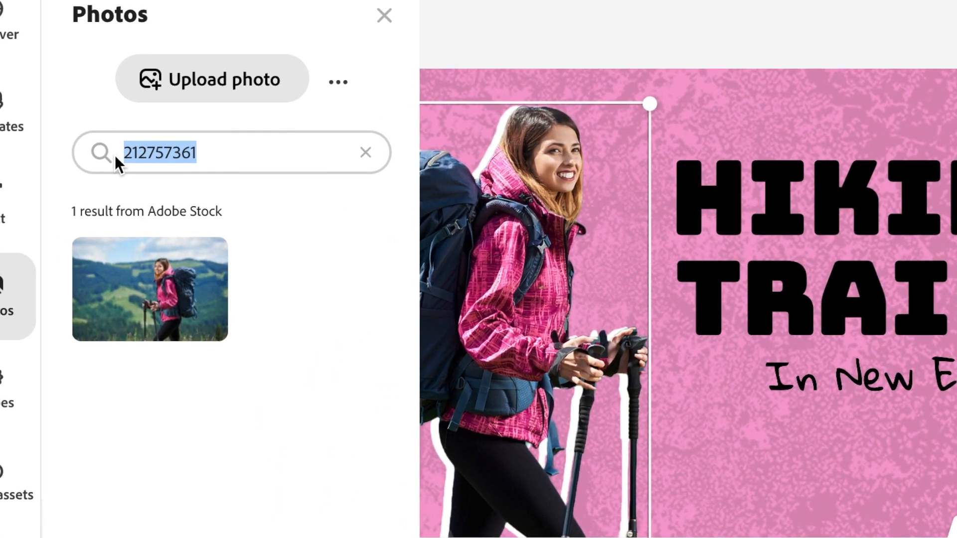
{"action": "type", "text": "thinking"}
{"action": "key", "text": "Return"}
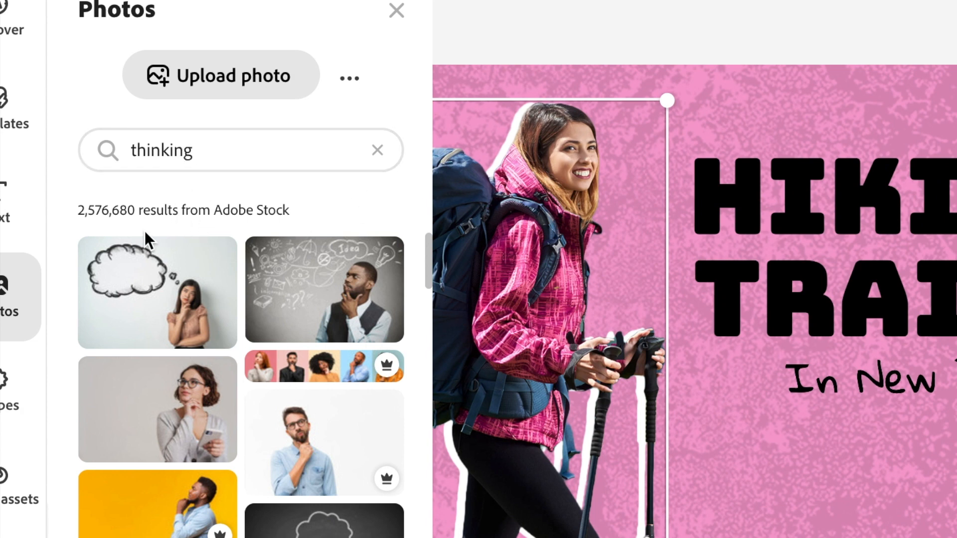
- Replace the hiker with the stock photo of the thinking woman in a denim jacket on a pink background
{"action": "scroll", "coordinate": [239, 260], "scroll_direction": "down", "scroll_amount": 1}
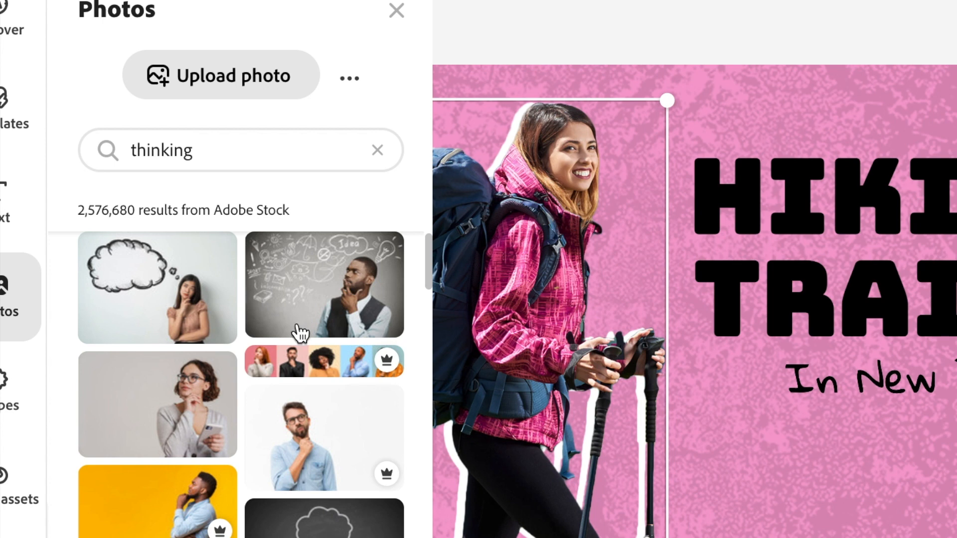
{"action": "scroll", "coordinate": [200, 364], "scroll_direction": "down", "scroll_amount": 5}
{"action": "scroll", "coordinate": [188, 379], "scroll_direction": "up", "scroll_amount": 1}
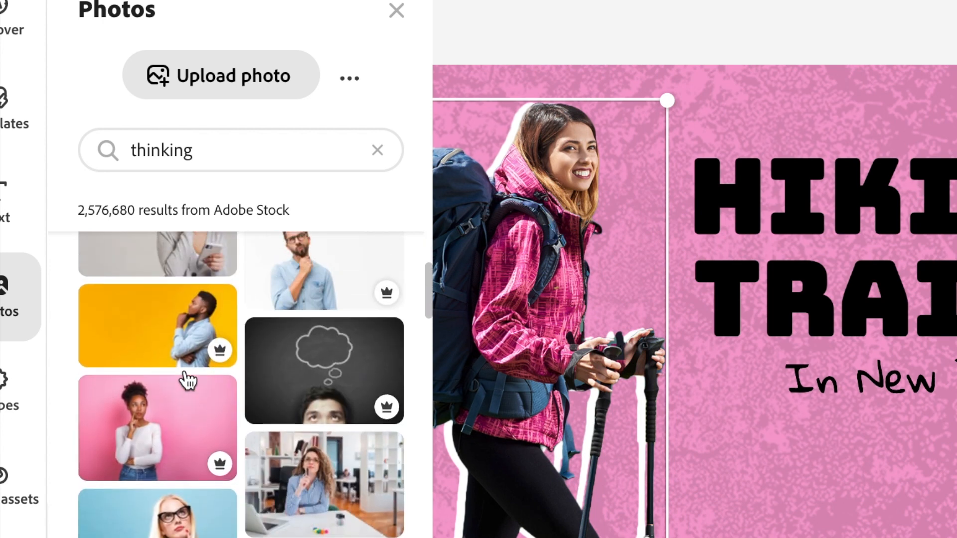
{"action": "scroll", "coordinate": [203, 438], "scroll_direction": "down", "scroll_amount": 2}
{"action": "scroll", "coordinate": [203, 438], "scroll_direction": "down", "scroll_amount": 8}
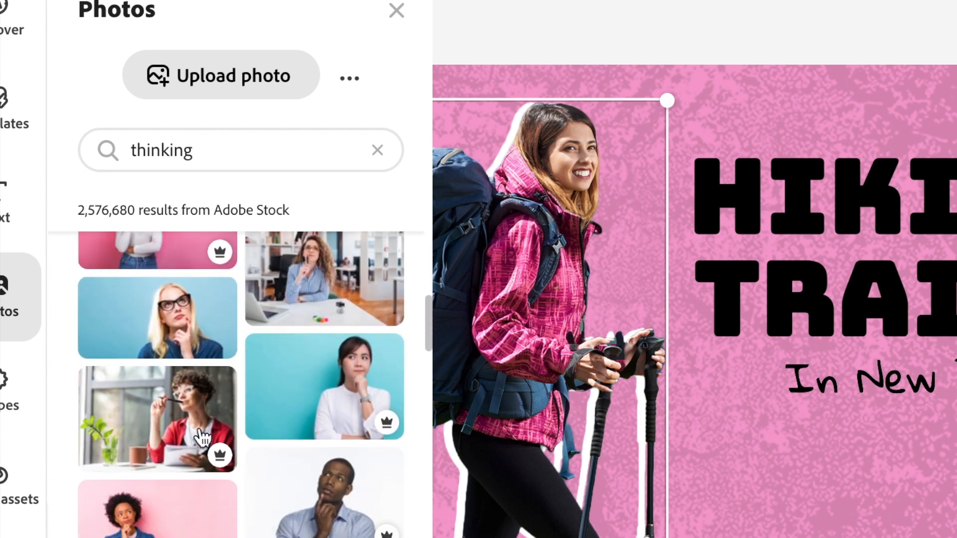
{"action": "scroll", "coordinate": [203, 438], "scroll_direction": "up", "scroll_amount": 4}
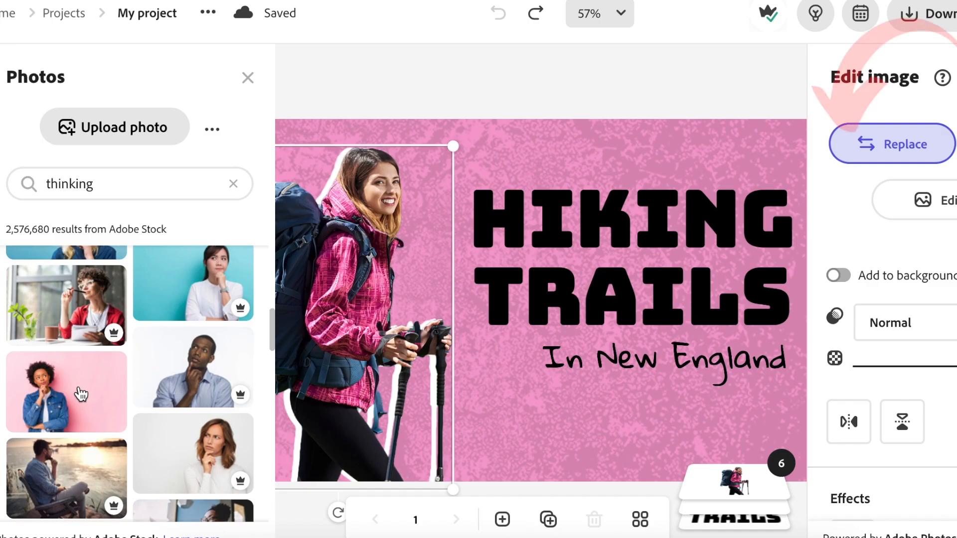
{"action": "left_click", "coordinate": [174, 426]}
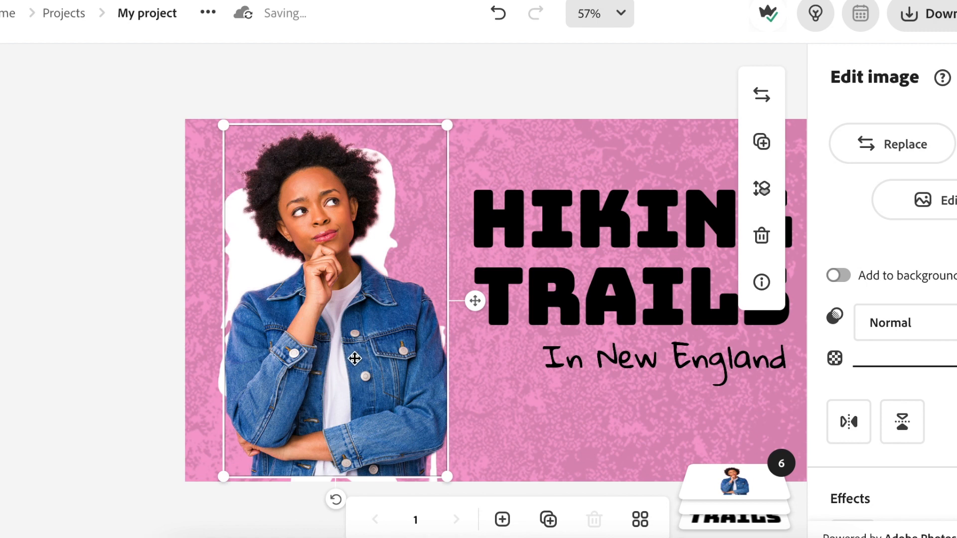
- Move the woman aside, delete the white hiker silhouette behind her, and place her back beside the title
{"action": "left_click", "coordinate": [706, 515]}
{"action": "left_click_drag", "start_coordinate": [395, 355], "coordinate": [511, 356]}
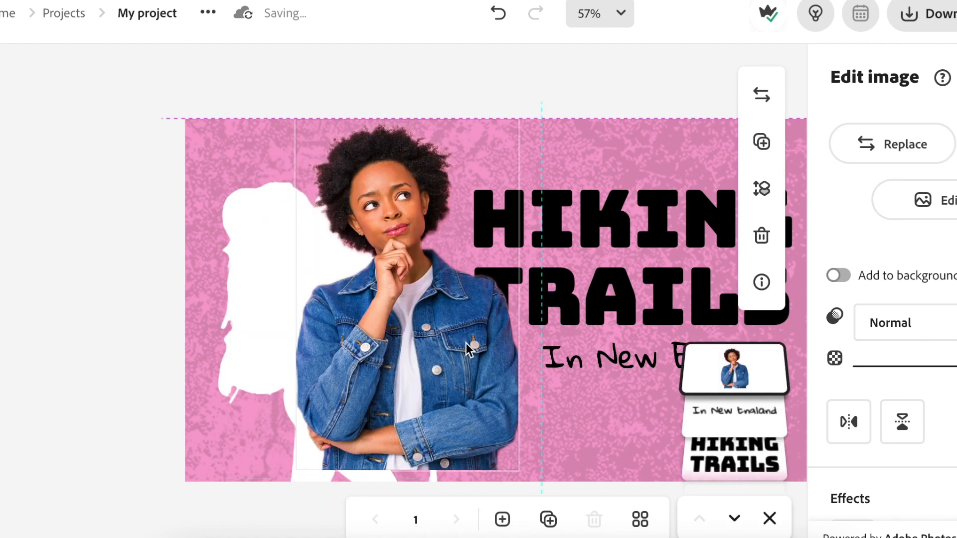
{"action": "left_click", "coordinate": [262, 322]}
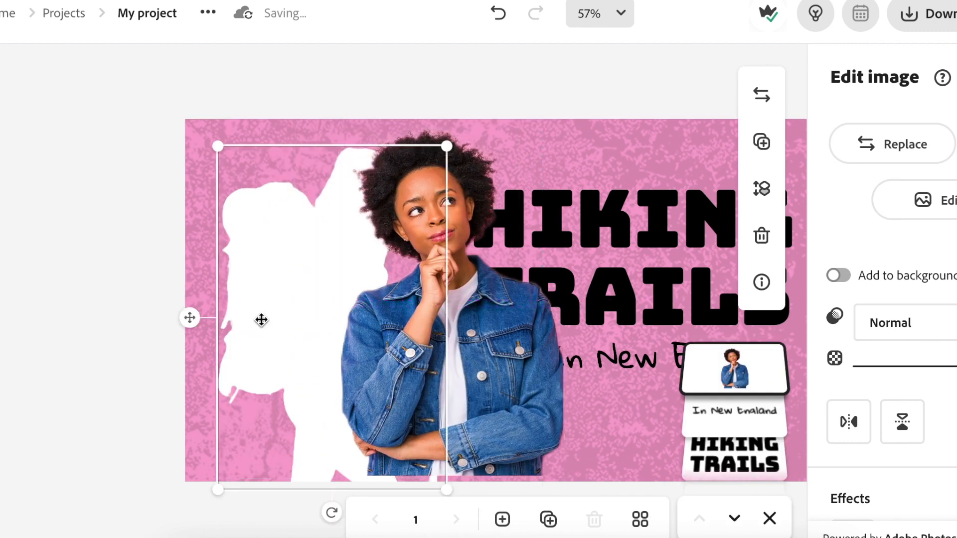
{"action": "key", "text": "Delete"}
{"action": "left_click_drag", "start_coordinate": [351, 358], "coordinate": [274, 387]}
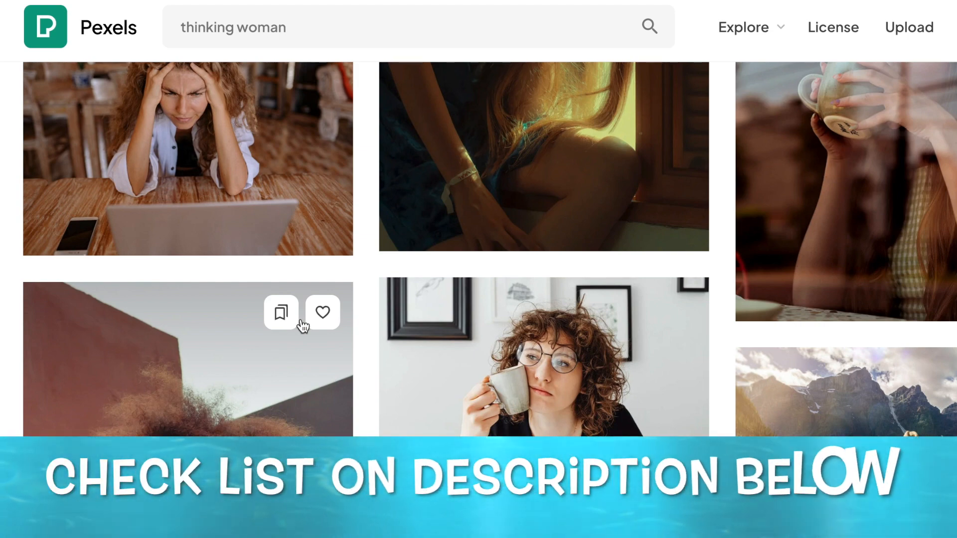
- In Pexels, find and download the "thinking woman" photo of the curly-haired woman in a dark tank top holding her chin
{"action": "scroll", "coordinate": [302, 326], "scroll_direction": "down", "scroll_amount": 2}
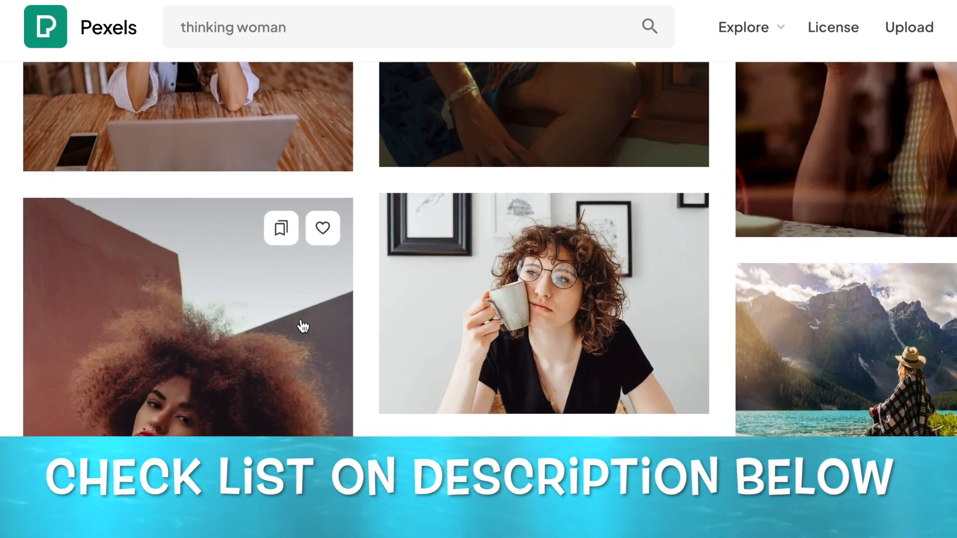
{"action": "scroll", "coordinate": [303, 326], "scroll_direction": "down", "scroll_amount": 4}
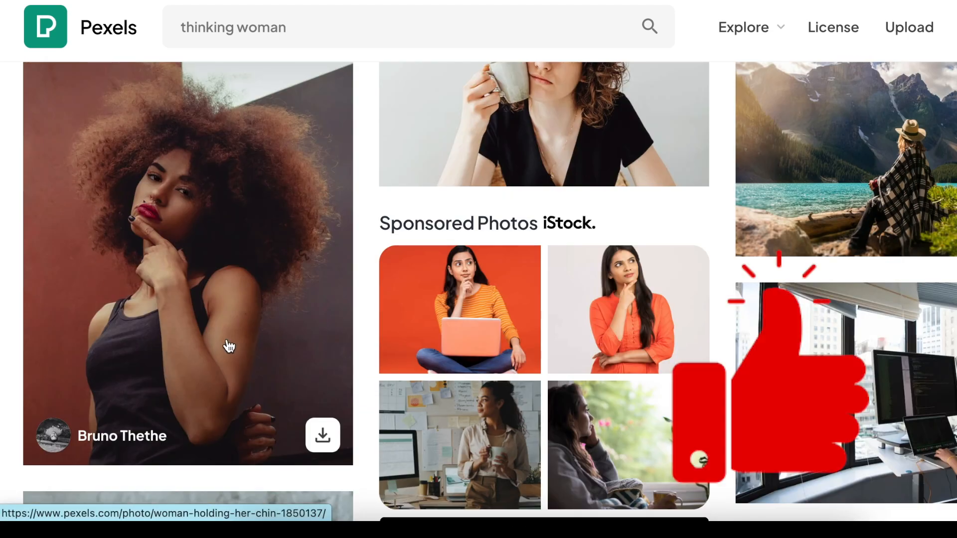
{"action": "left_click", "coordinate": [323, 436]}
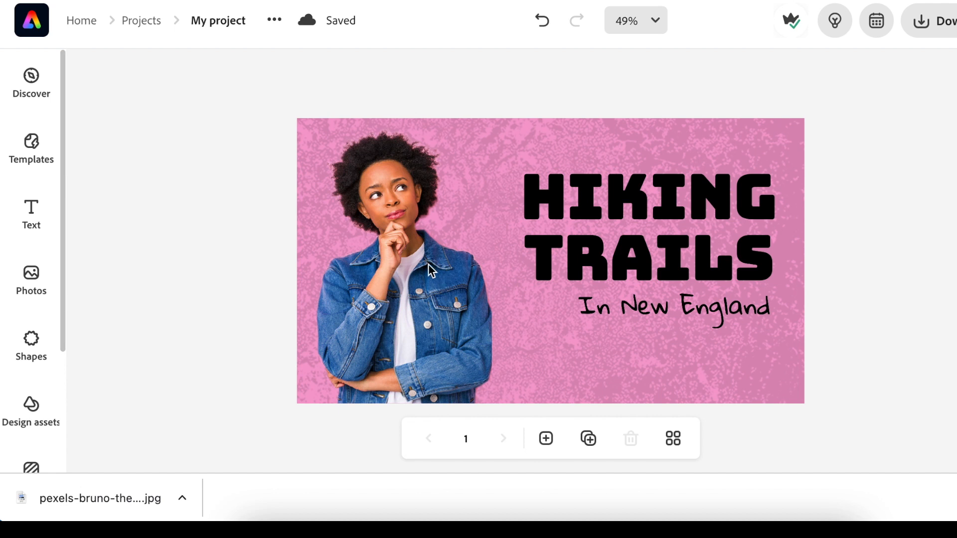
- Back in Adobe Express, replace the denim-jacket woman with the newly downloaded Pexels photo from the Downloads folder
{"action": "left_click", "coordinate": [431, 269]}
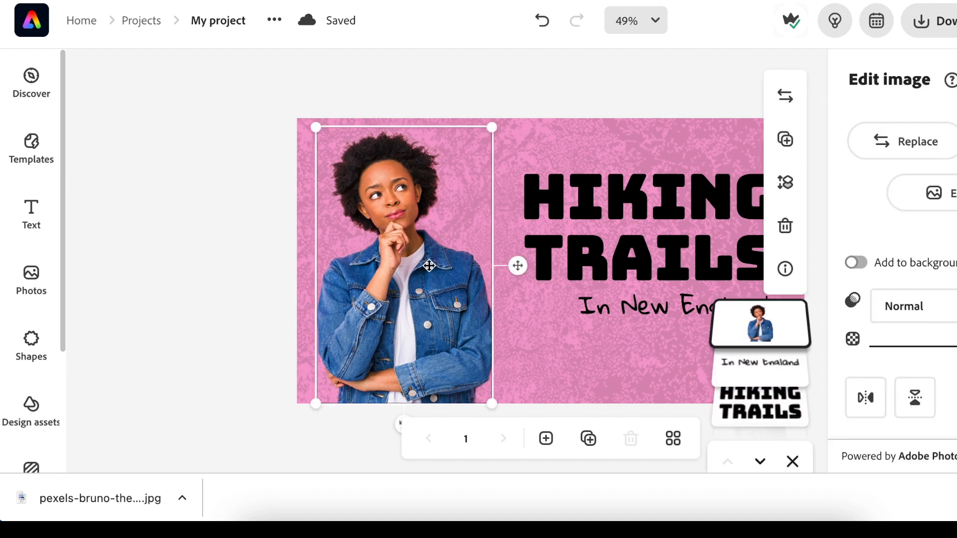
{"action": "left_click", "coordinate": [914, 141]}
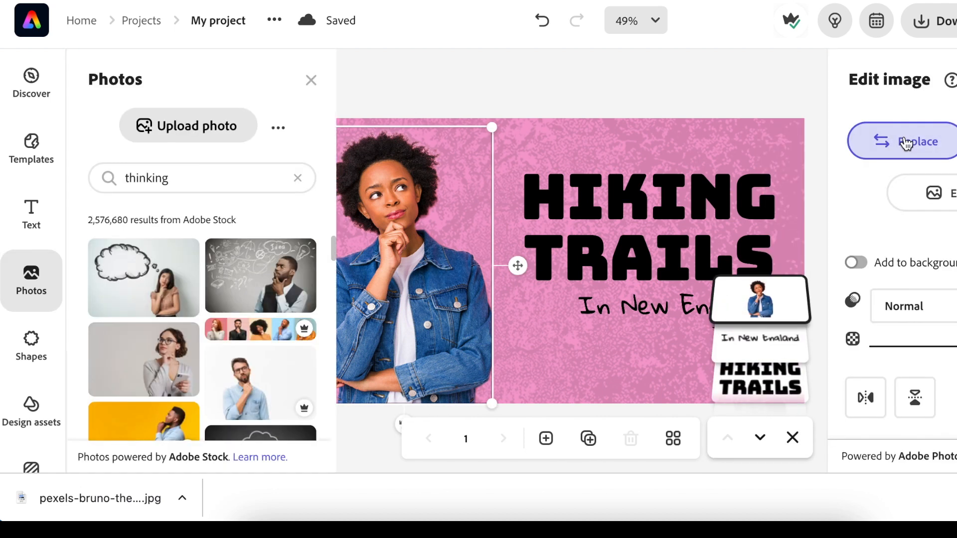
{"action": "left_click", "coordinate": [184, 132]}
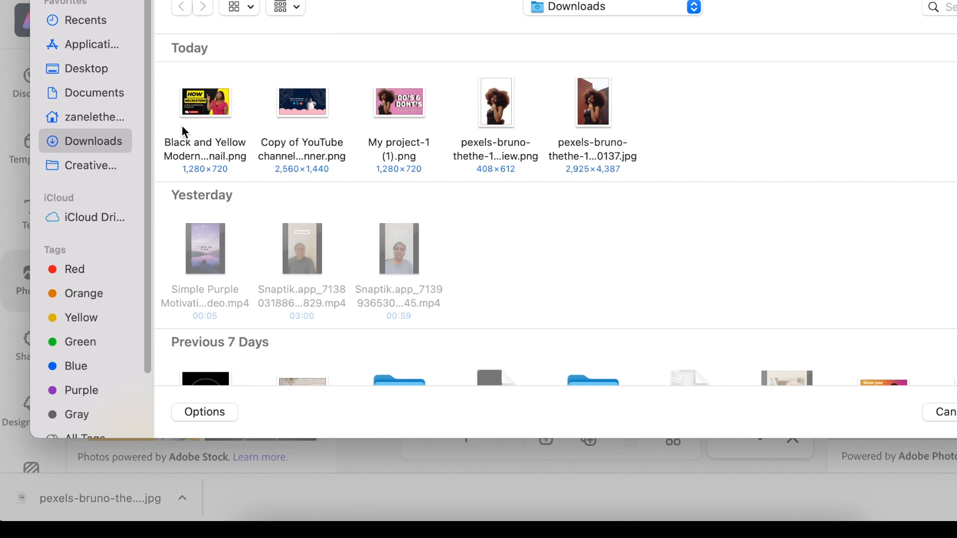
{"action": "left_click", "coordinate": [496, 106]}
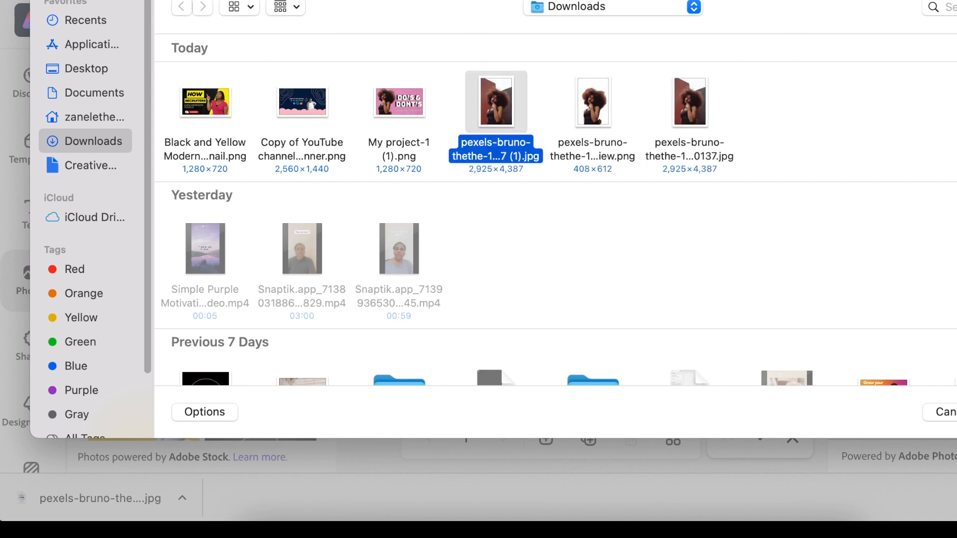
{"action": "left_click", "coordinate": [956, 412]}
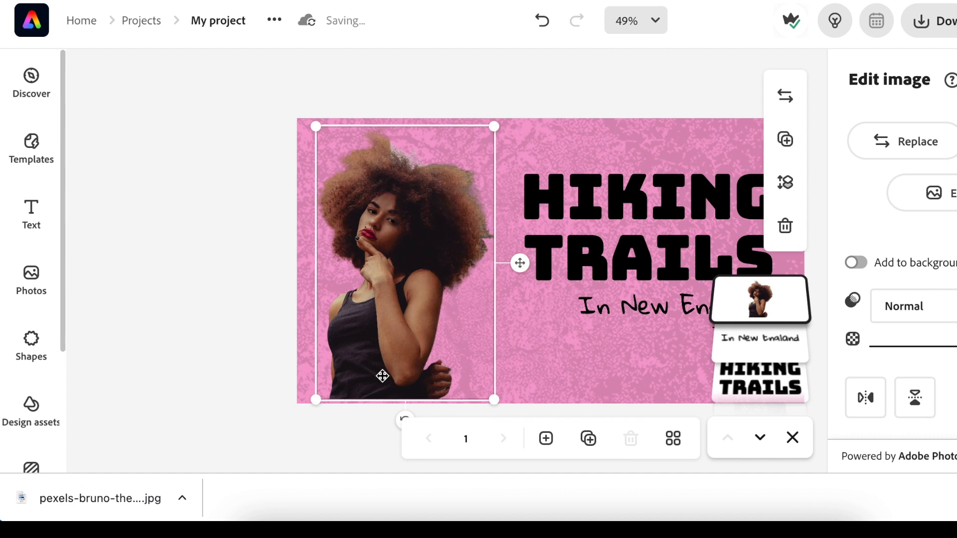
- Enlarge the curly-haired woman's cutout and position it to fill the left half of the thumbnail
{"action": "left_click_drag", "start_coordinate": [316, 401], "coordinate": [212, 483]}
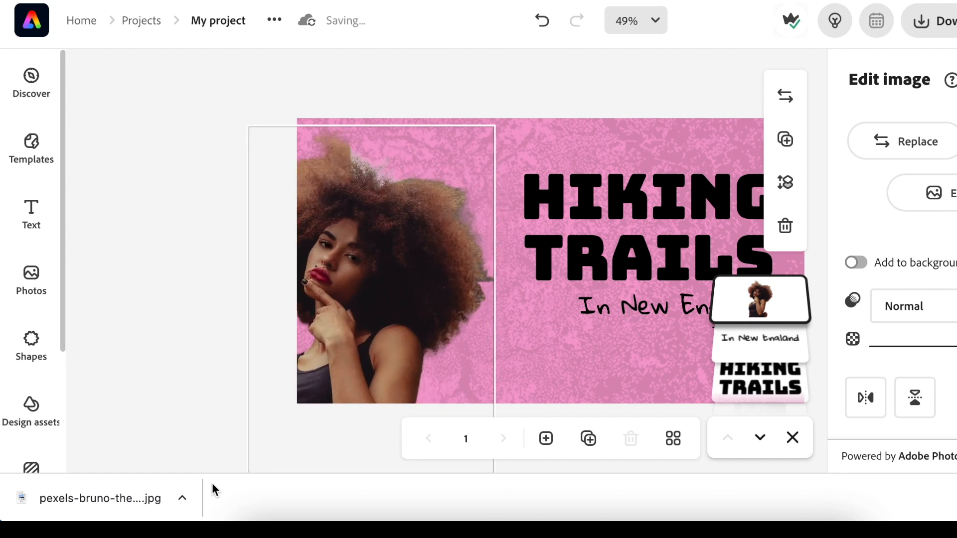
{"action": "left_click", "coordinate": [561, 91]}
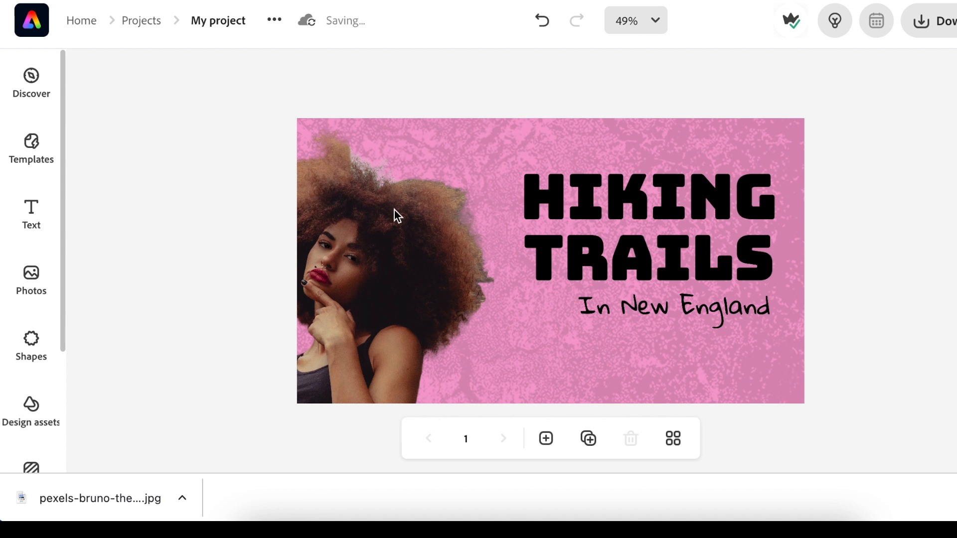
{"action": "left_click", "coordinate": [386, 229]}
{"action": "left_click_drag", "start_coordinate": [398, 225], "coordinate": [518, 151]}
{"action": "left_click_drag", "start_coordinate": [543, 104], "coordinate": [632, 72]}
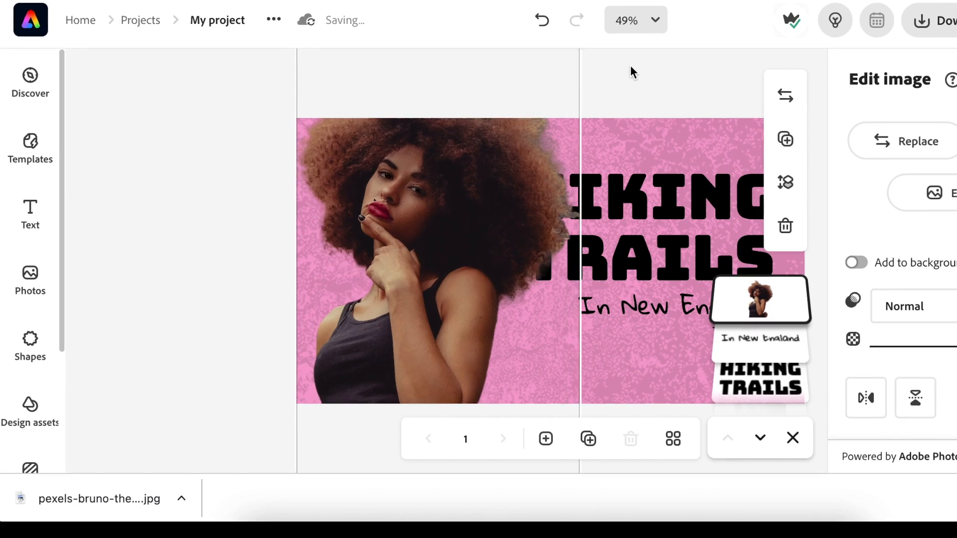
{"action": "left_click_drag", "start_coordinate": [461, 239], "coordinate": [452, 277]}
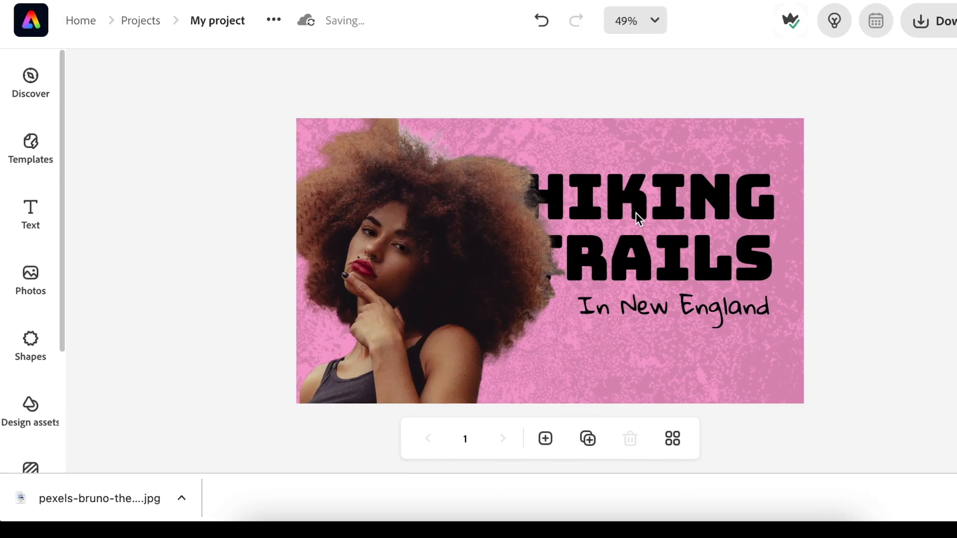
- Replace the "Hiking Trails" title with "do's & dont's" and enlarge the text
{"action": "left_click", "coordinate": [634, 199]}
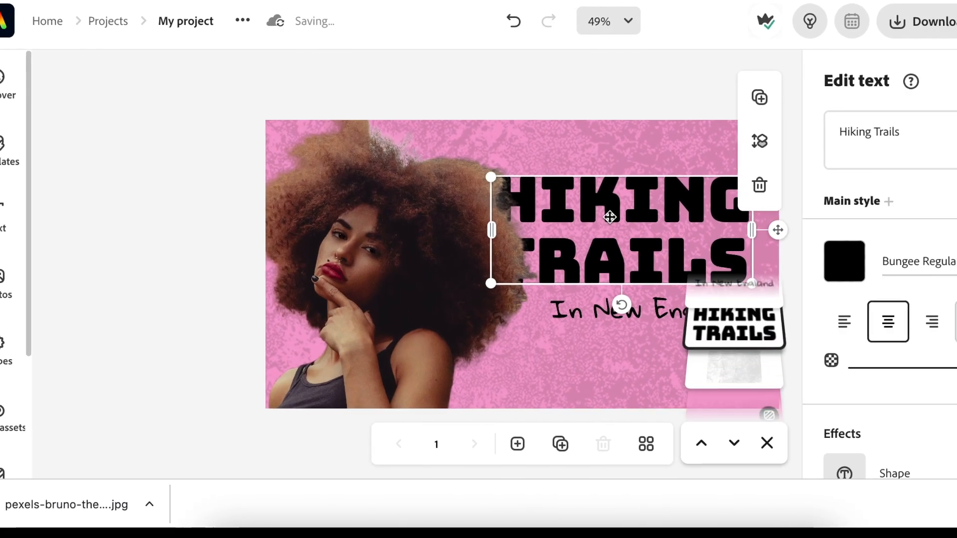
{"action": "left_click_drag", "start_coordinate": [901, 132], "coordinate": [810, 133]}
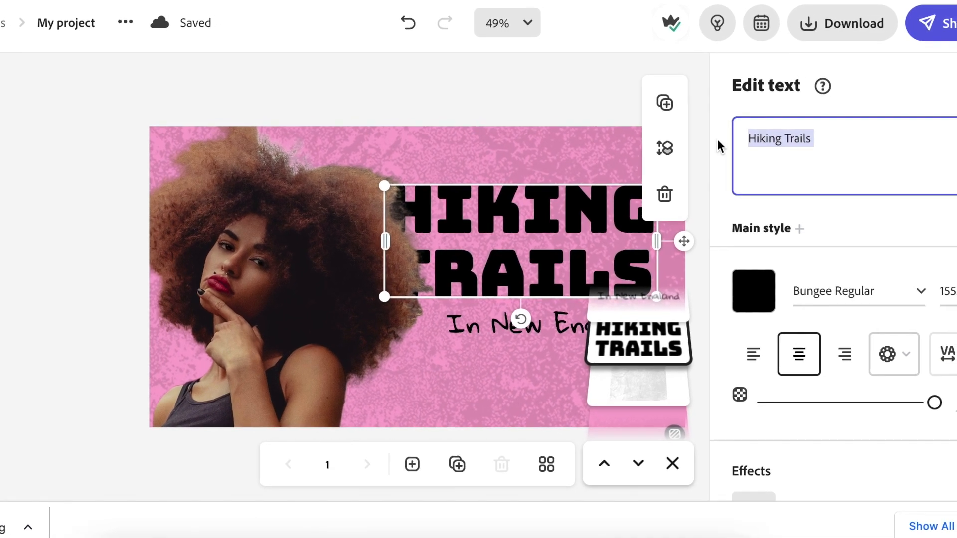
{"action": "type", "text": "do's & dont's"}
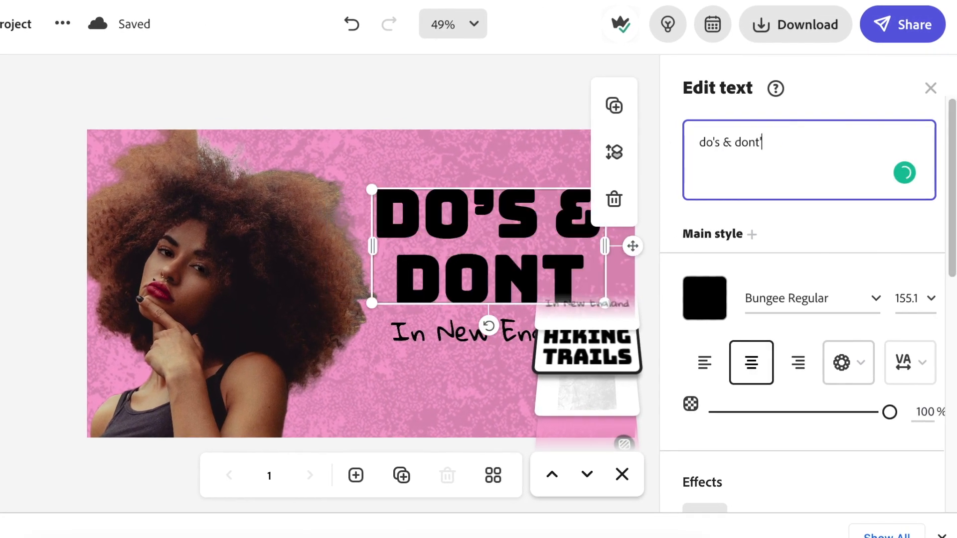
{"action": "left_click_drag", "start_coordinate": [606, 303], "coordinate": [639, 320]}
- Reorder the layers so that the woman's cutout sits behind the title text
{"action": "left_click", "coordinate": [621, 474]}
{"action": "left_click", "coordinate": [300, 254]}
{"action": "left_click", "coordinate": [586, 433]}
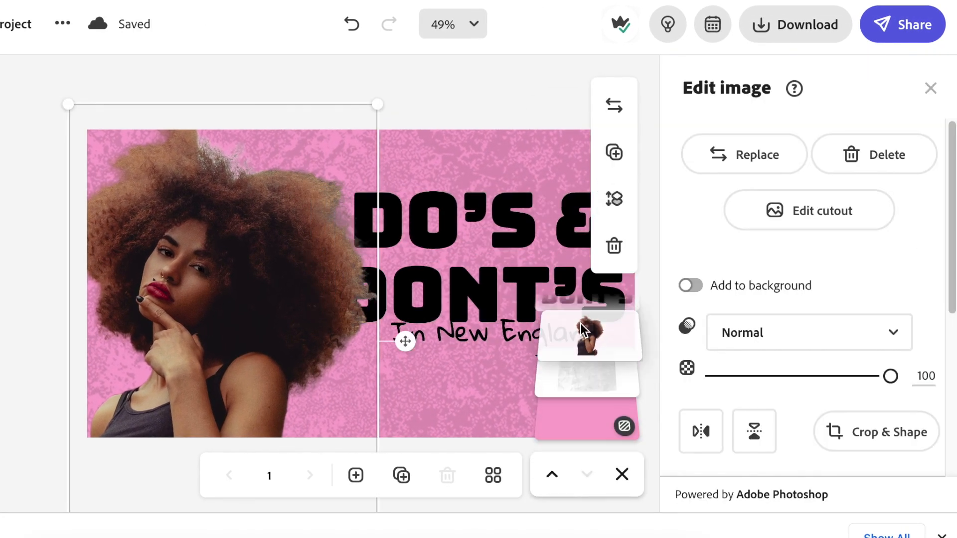
{"action": "left_click_drag", "start_coordinate": [584, 330], "coordinate": [584, 340]}
- Duplicate the "do's & dont's" title as a bright yellow copy offset slightly over the black original
{"action": "left_click", "coordinate": [506, 278]}
{"action": "left_click", "coordinate": [500, 271]}
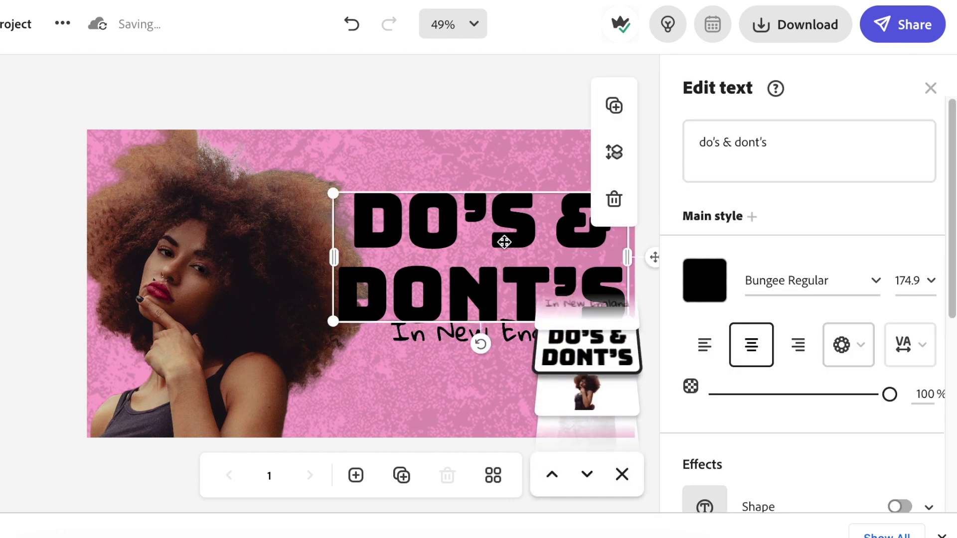
{"action": "left_click", "coordinate": [614, 106]}
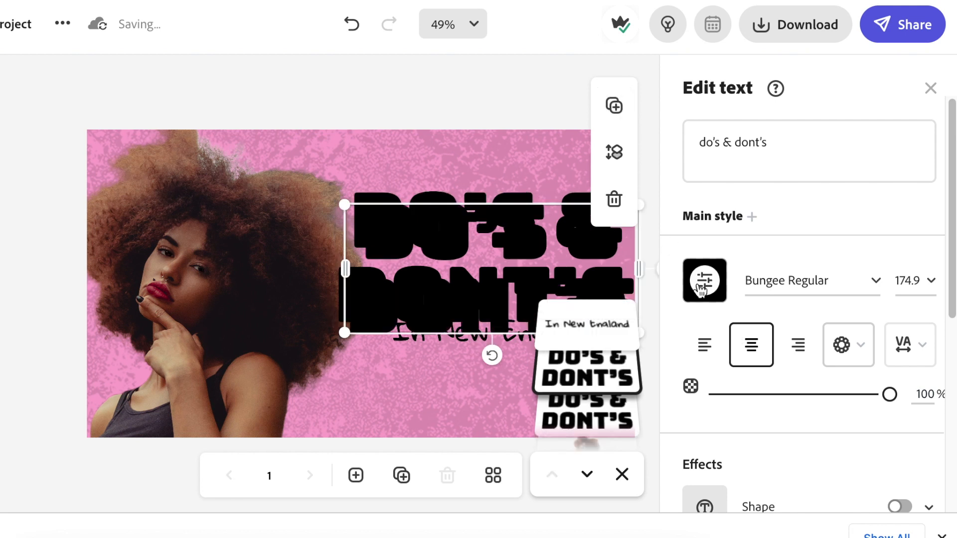
{"action": "left_click", "coordinate": [704, 280]}
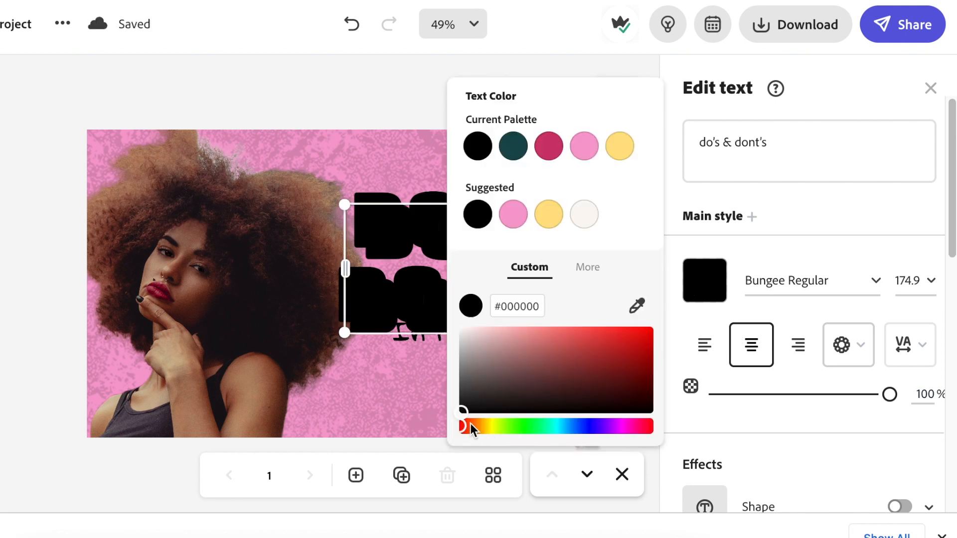
{"action": "left_click_drag", "start_coordinate": [464, 425], "coordinate": [491, 426]}
{"action": "left_click", "coordinate": [643, 332]}
{"action": "left_click_drag", "start_coordinate": [518, 249], "coordinate": [521, 237]}
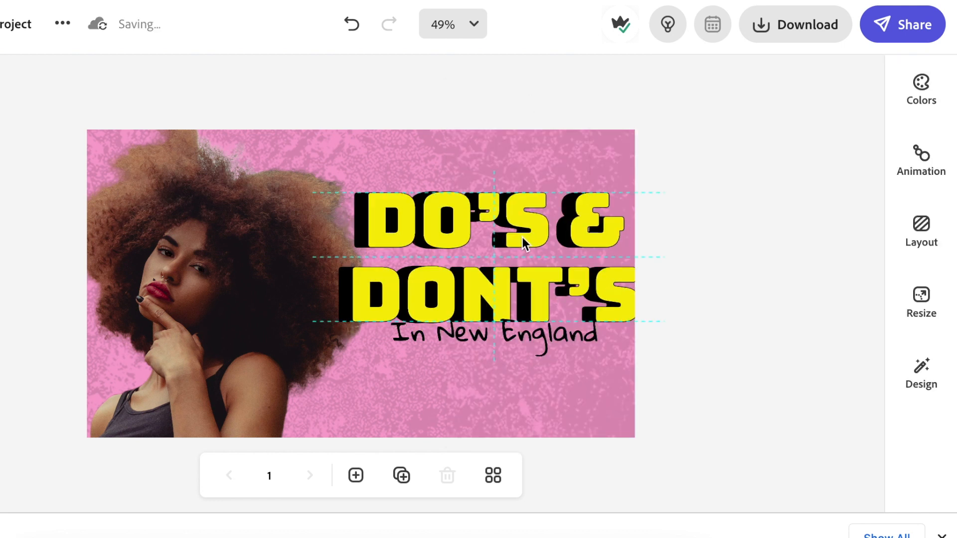
{"action": "left_click_drag", "start_coordinate": [515, 237], "coordinate": [512, 237]}
- Move the "In New England" subtitle below the title and change its text to "when creating Thumbnails" on two lines
{"action": "left_click", "coordinate": [519, 332]}
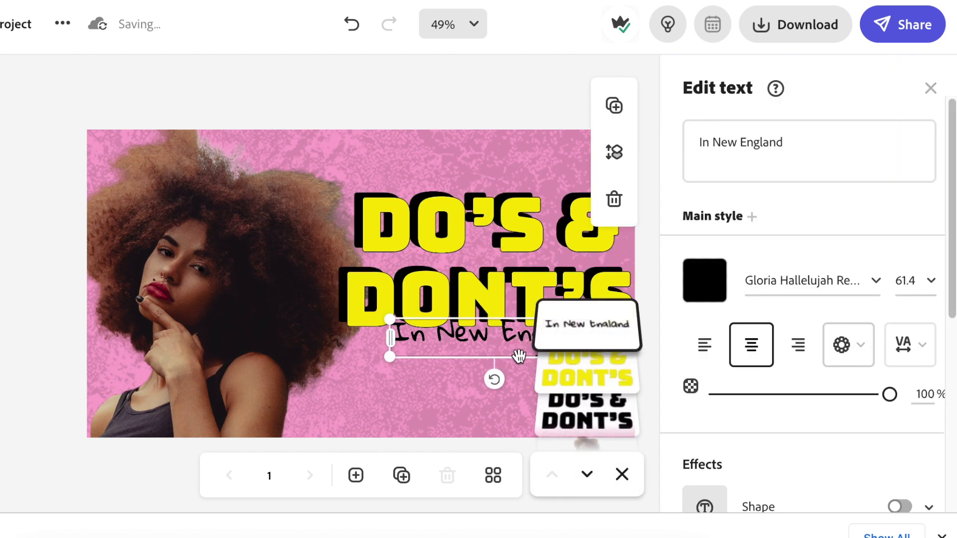
{"action": "left_click_drag", "start_coordinate": [511, 335], "coordinate": [504, 353]}
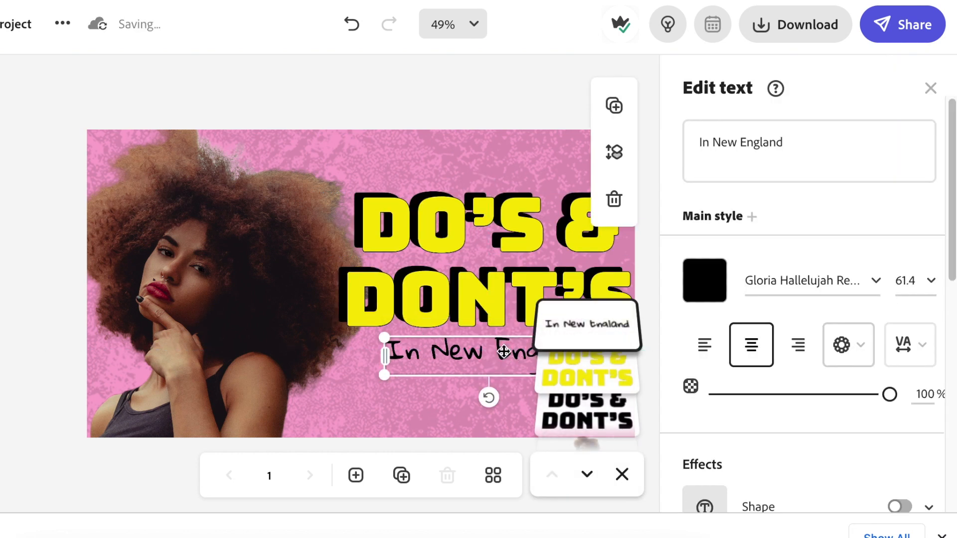
{"action": "double_click", "coordinate": [505, 352]}
{"action": "key", "text": "BackSpace"}
{"action": "type", "text": "when creating"}
{"action": "key", "text": "Return"}
{"action": "type", "text": "Thumbnails"}
- Duplicate the "when creating Thumbnails" subtitle as a yellow copy offset slightly from the black text
{"action": "double_click", "coordinate": [614, 105]}
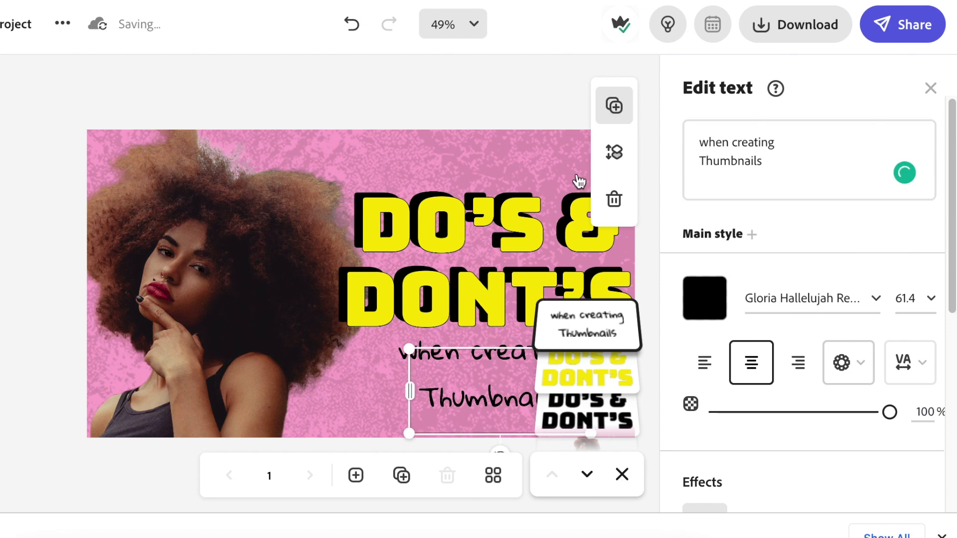
{"action": "left_click", "coordinate": [352, 25]}
{"action": "left_click", "coordinate": [704, 281]}
{"action": "left_click", "coordinate": [499, 199]}
{"action": "left_click_drag", "start_coordinate": [493, 400], "coordinate": [486, 383]}
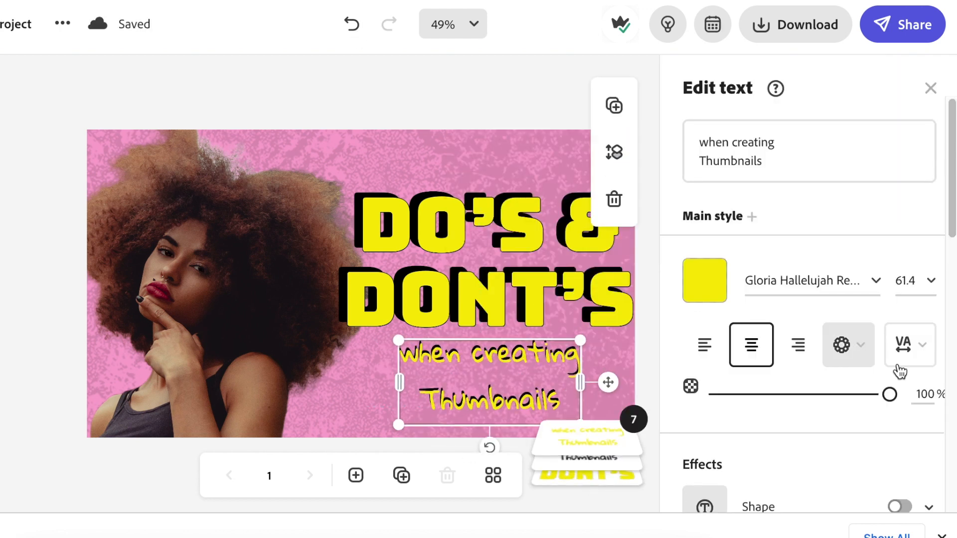
- Bring the black subtitle in front of its yellow copy and tighten the line spacing of both
{"action": "left_click", "coordinate": [909, 345]}
{"action": "left_click_drag", "start_coordinate": [763, 421], "coordinate": [711, 421]}
{"action": "left_click", "coordinate": [424, 432]}
{"action": "left_click", "coordinate": [587, 440]}
{"action": "left_click_drag", "start_coordinate": [598, 365], "coordinate": [598, 327]}
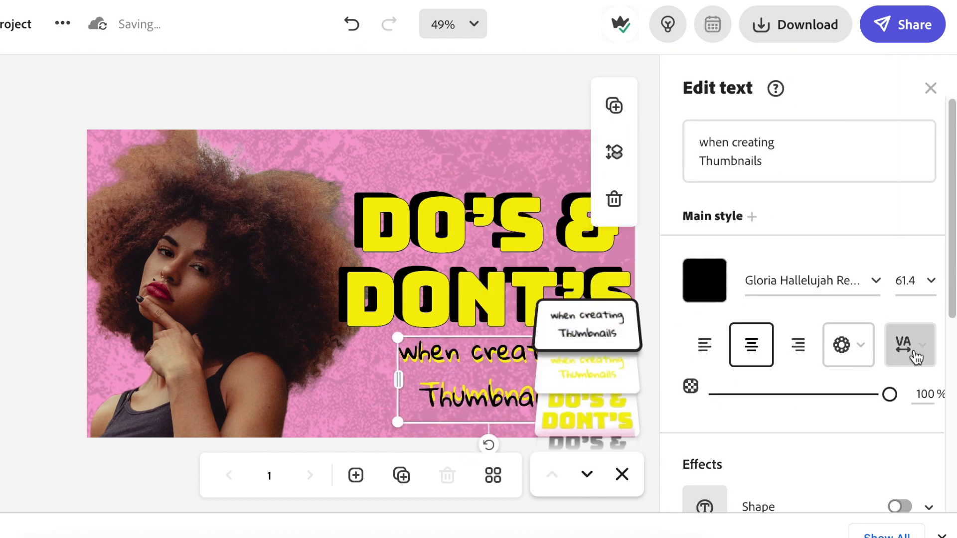
{"action": "left_click", "coordinate": [913, 352]}
{"action": "left_click_drag", "start_coordinate": [762, 422], "coordinate": [711, 421]}
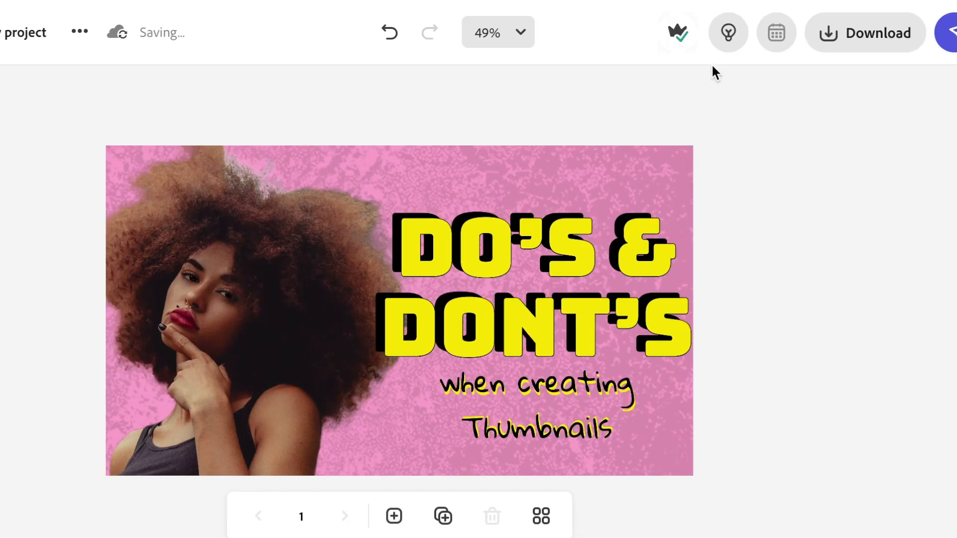
- Download the finished thumbnail as a PNG file
{"action": "left_click", "coordinate": [875, 37]}
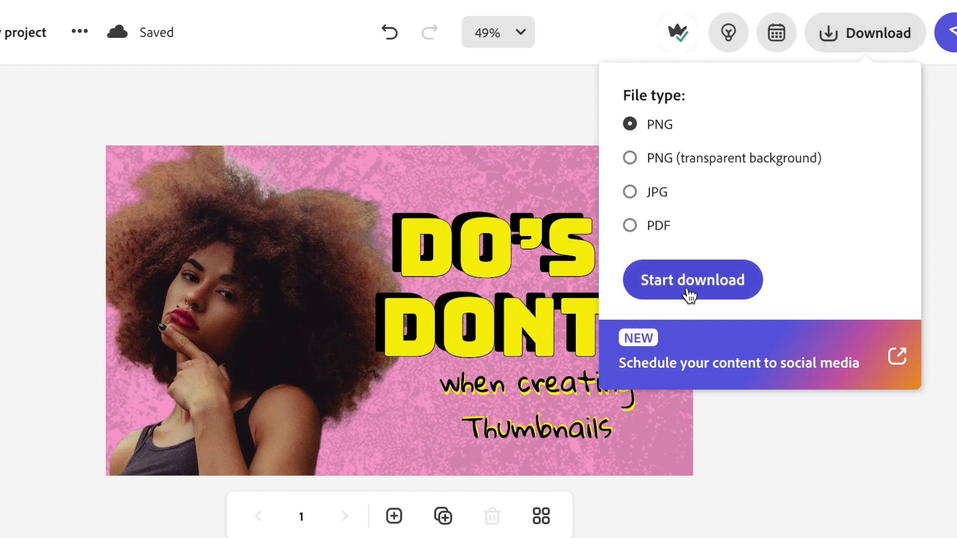
{"action": "left_click", "coordinate": [705, 286]}
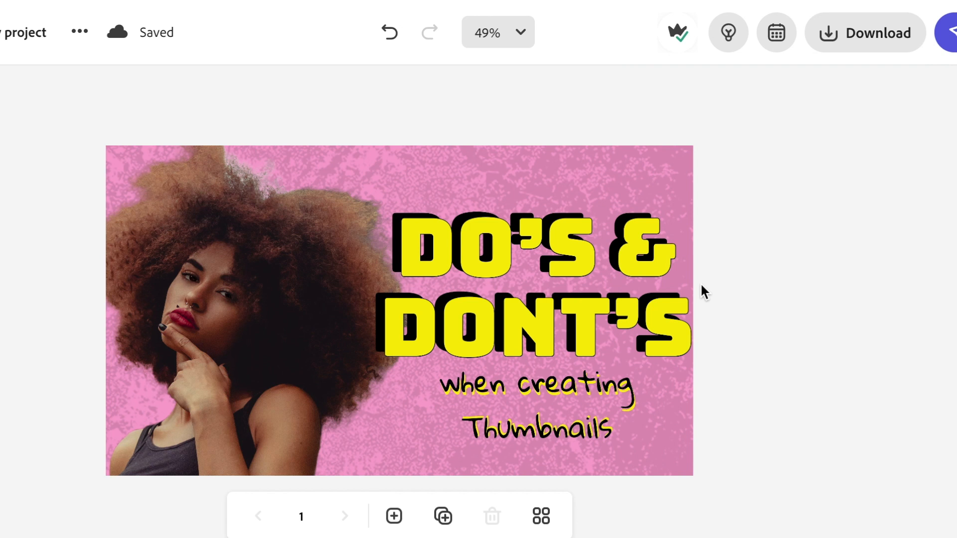